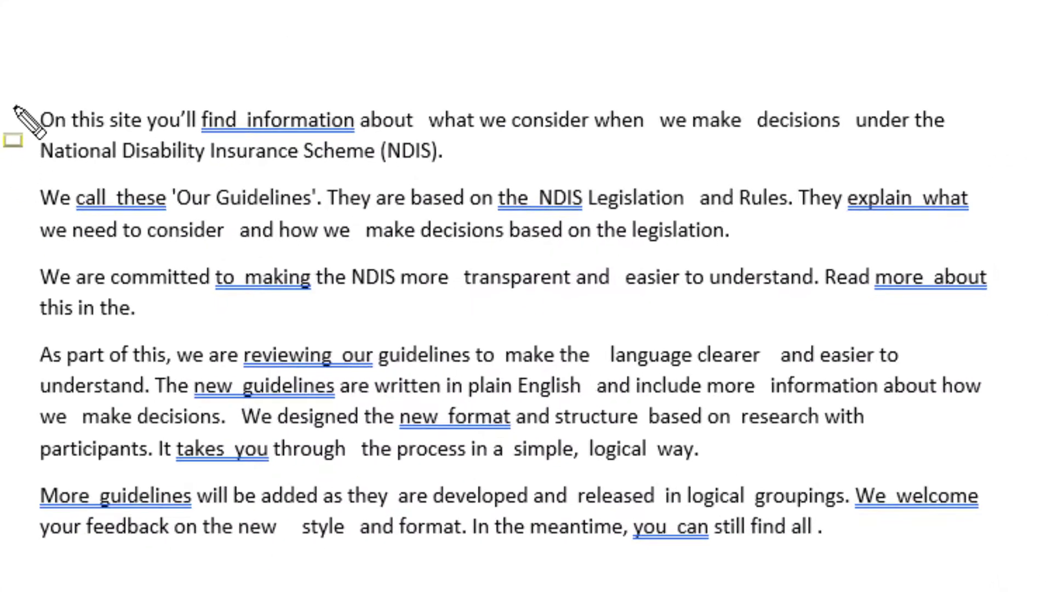
Annotate the paragraphs, marking the double spaces in 'find information', 'to making' and 'more about'
left_click_drag(17, 77, 1041, 589)
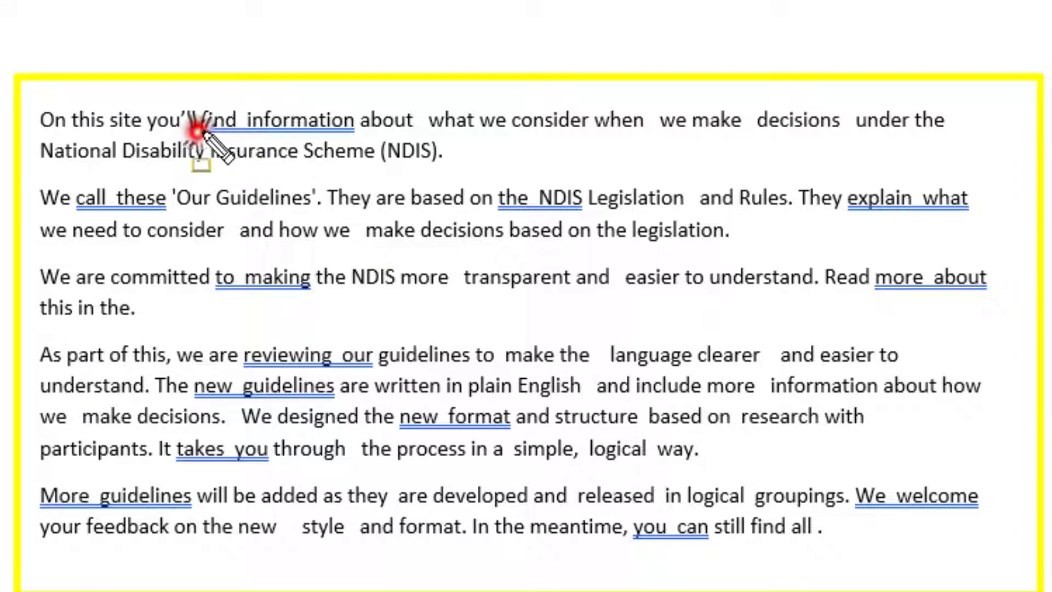
left_click_drag(199, 130, 356, 132)
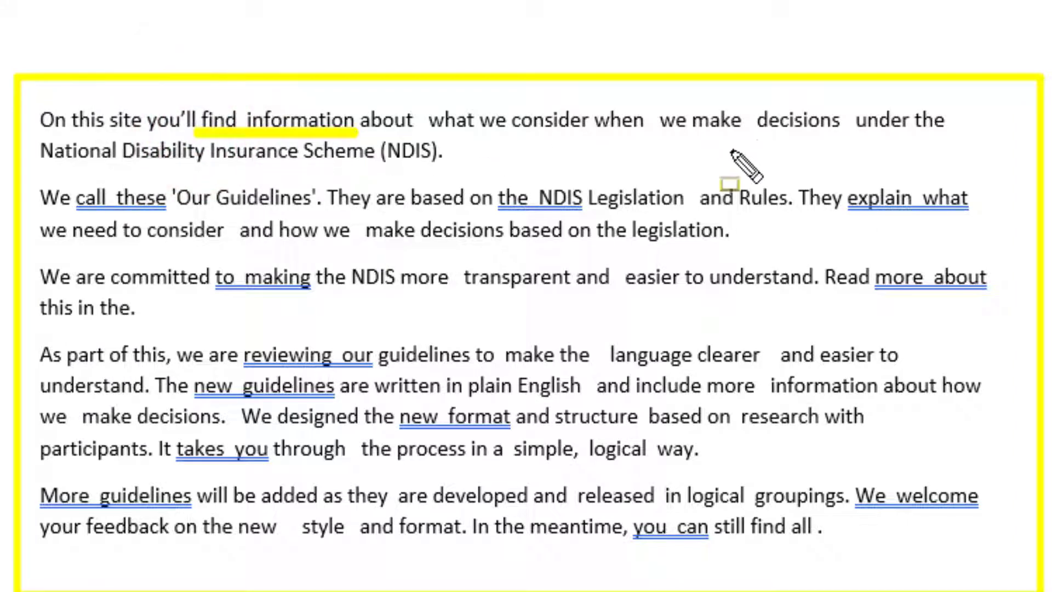
left_click_drag(739, 136, 777, 142)
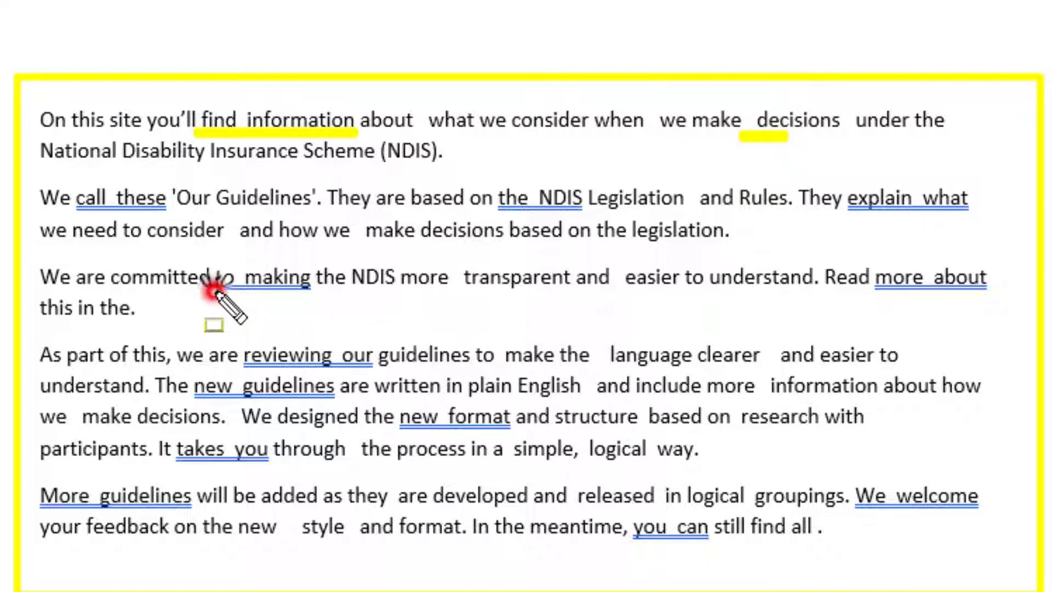
left_click_drag(214, 290, 315, 290)
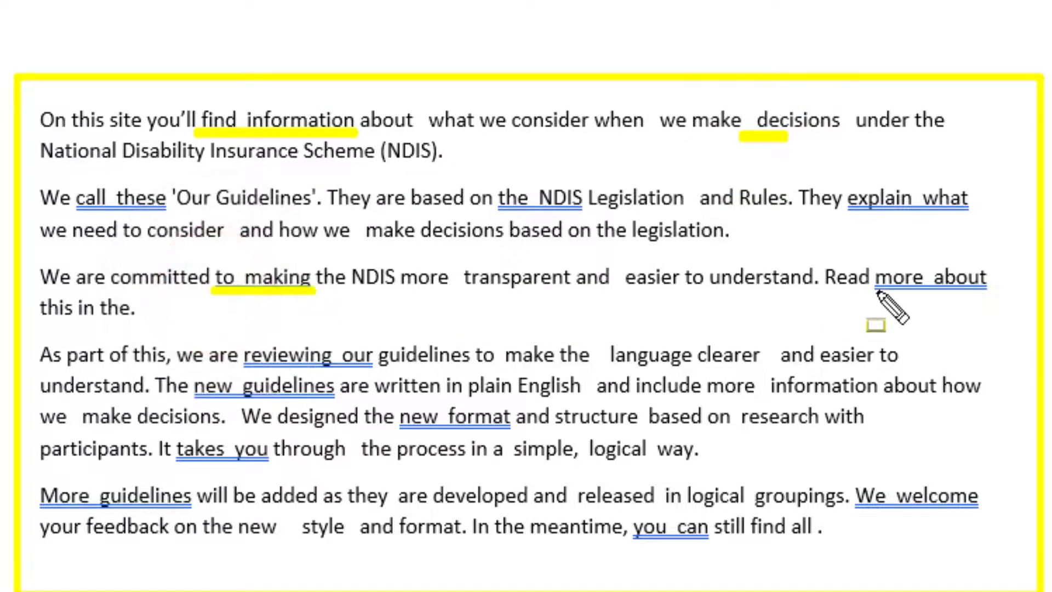
left_click_drag(876, 289, 983, 290)
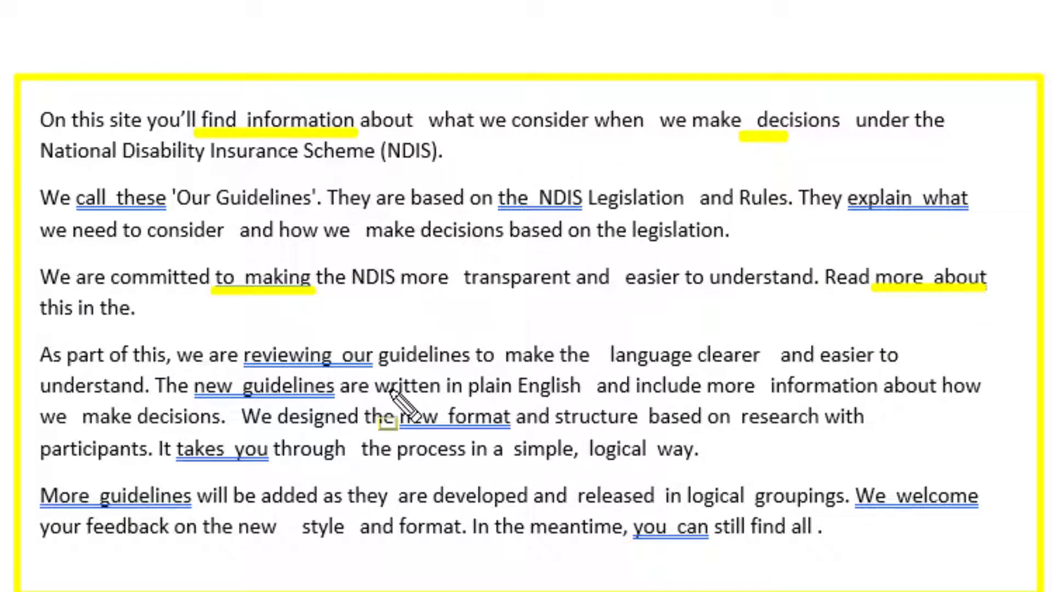
left_click_drag(489, 317, 630, 317)
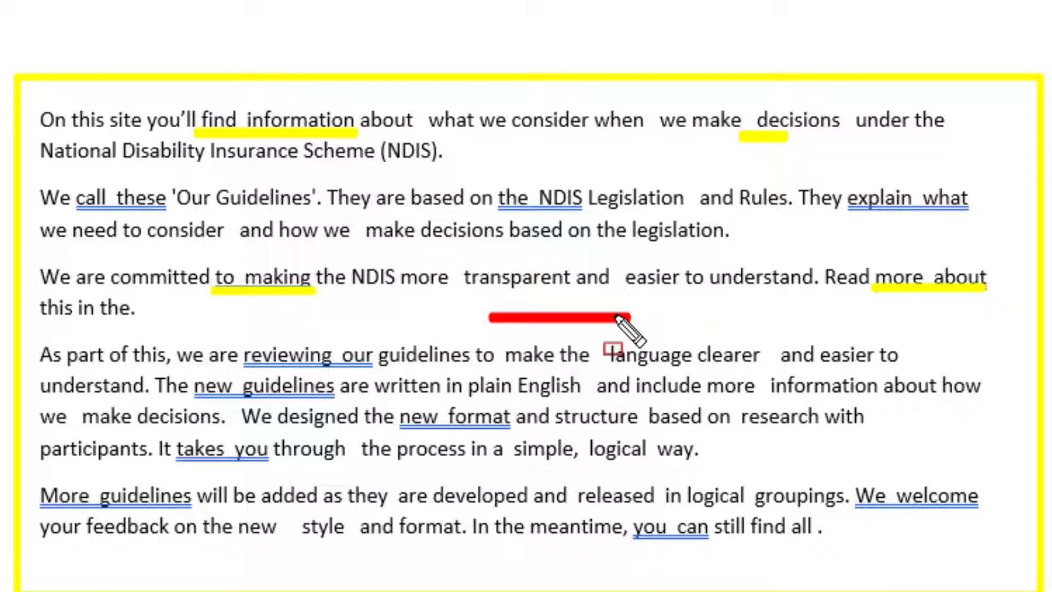
key("Escape")
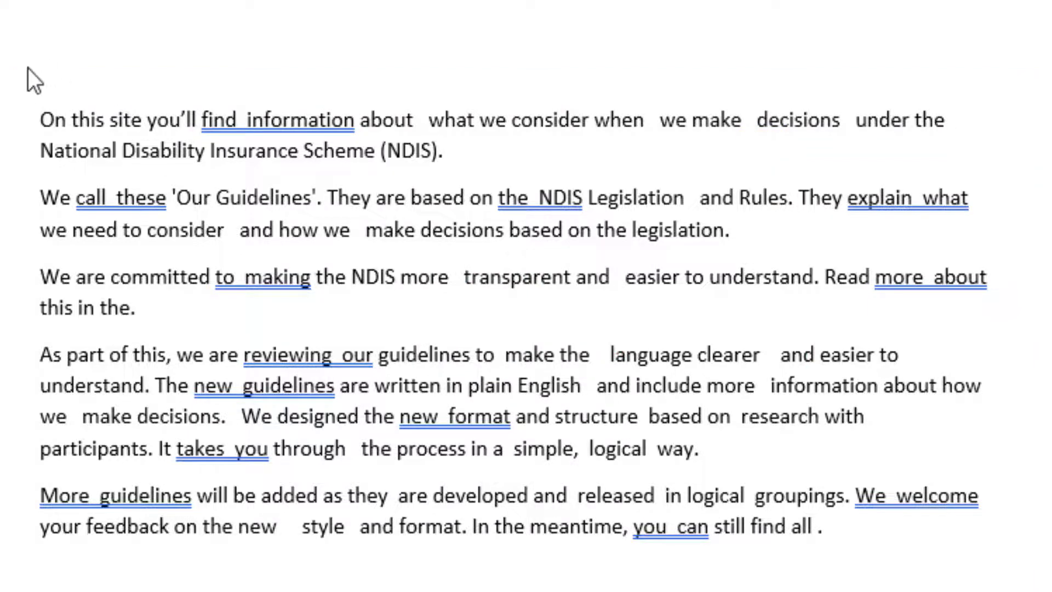
Re-frame the paragraphs and underline the gaps after 'when' and in 'to making'
mouse_move(10, 73)
left_mouse_down()
mouse_move(305, 277)
mouse_move(963, 528)
mouse_move(1013, 565)
left_mouse_up()
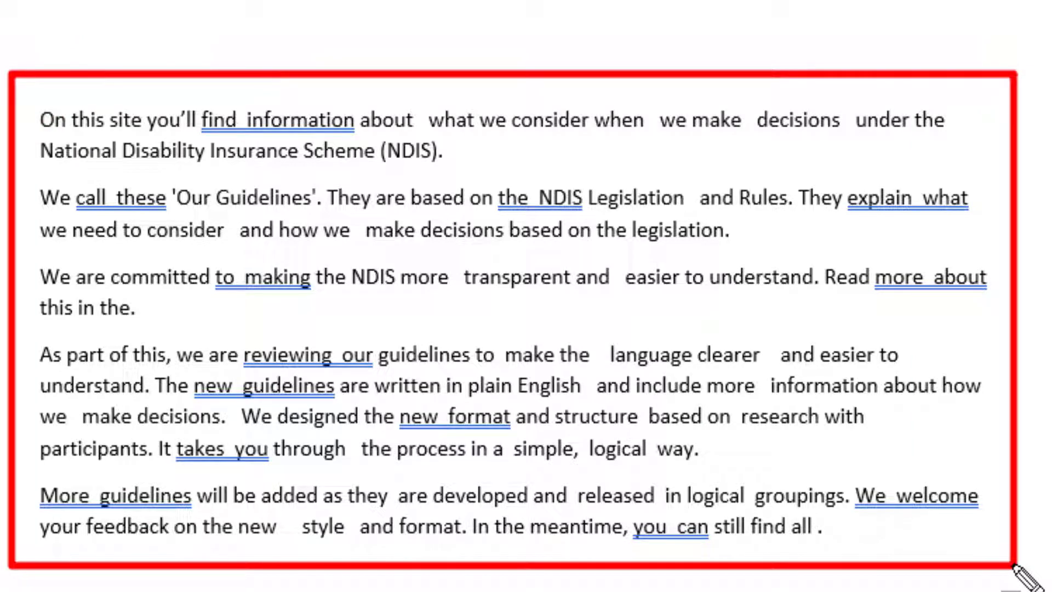
left_click(645, 130)
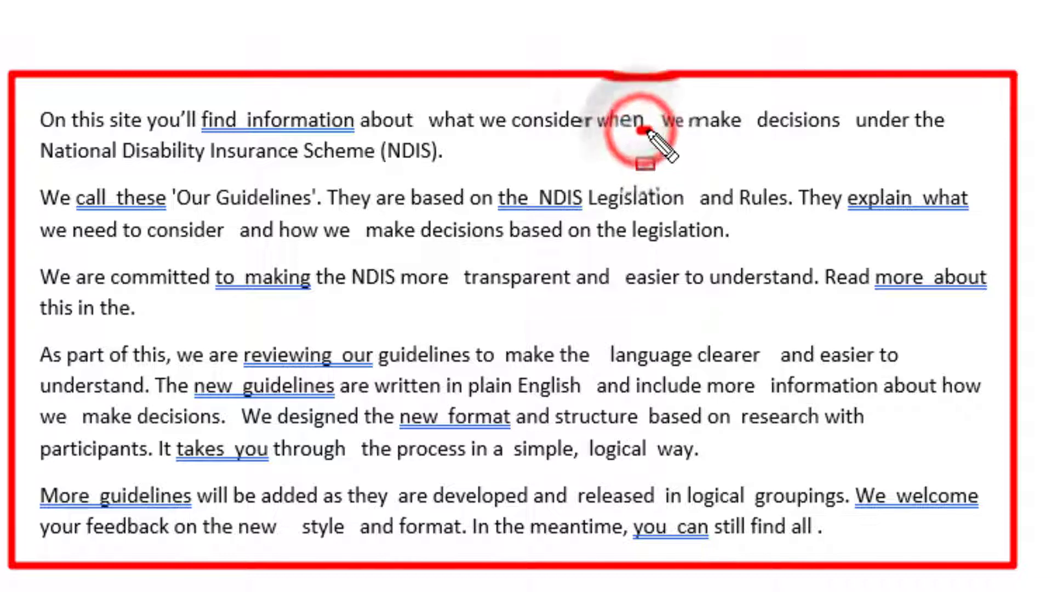
left_click_drag(644, 131, 670, 130)
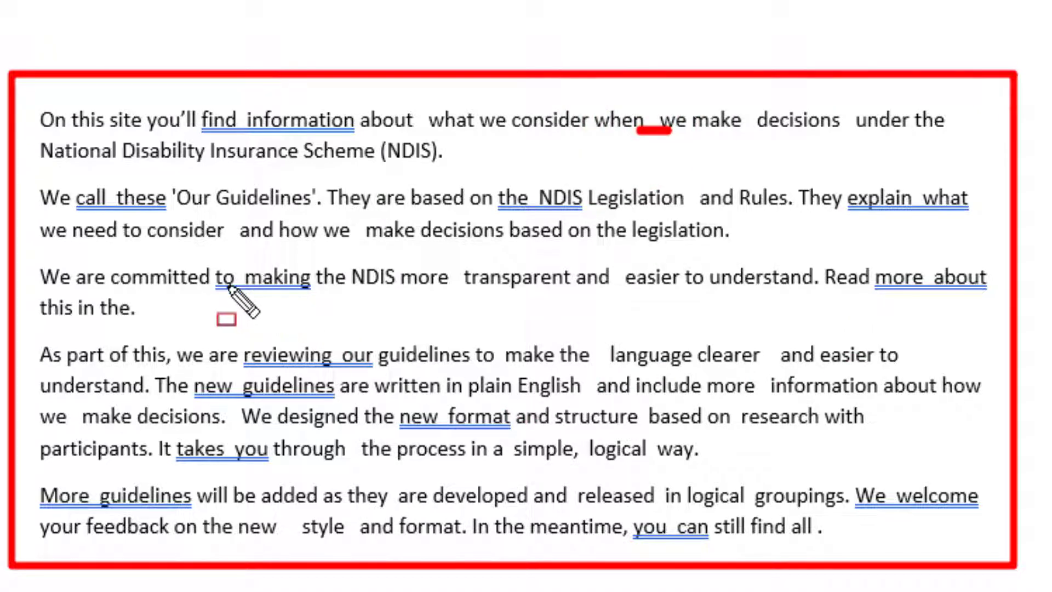
left_click_drag(230, 286, 269, 286)
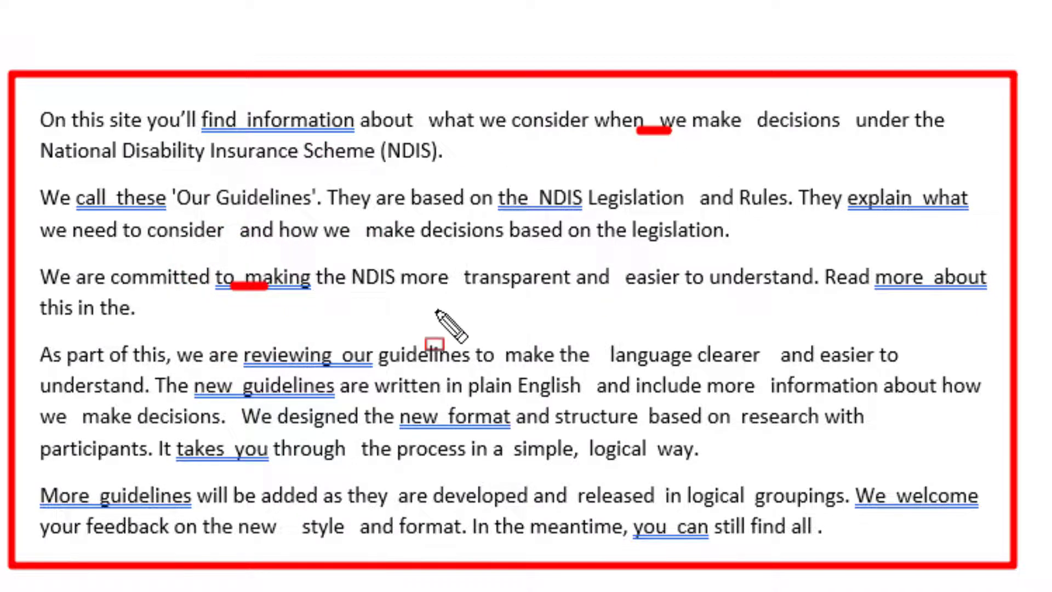
key("Escape")
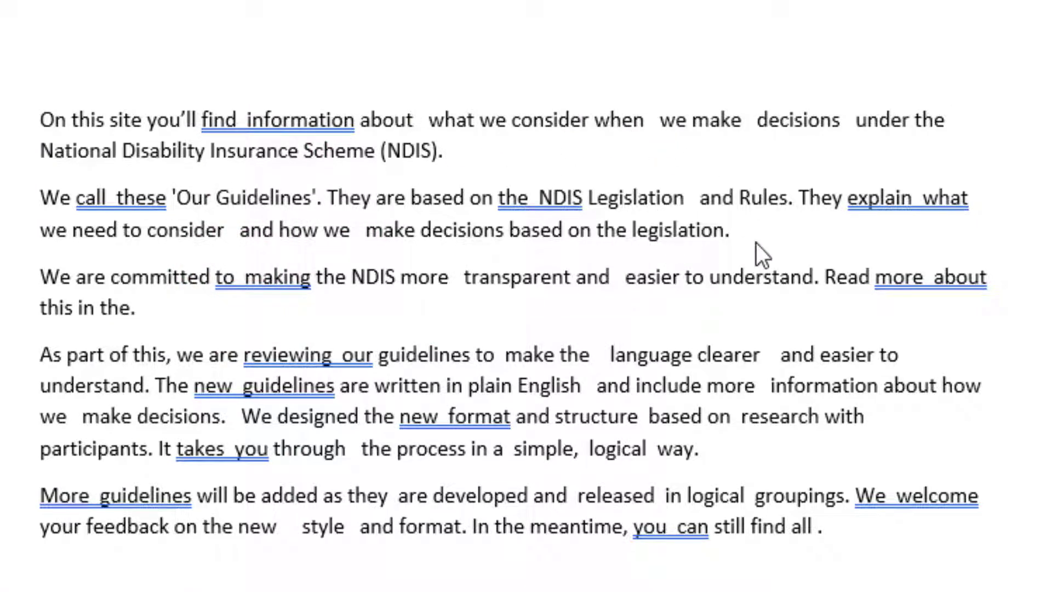
Delete the extra space before 'decisions', then select all the paragraph text and deselect it
left_click(751, 134)
left_click(756, 121)
key("BackSpace")
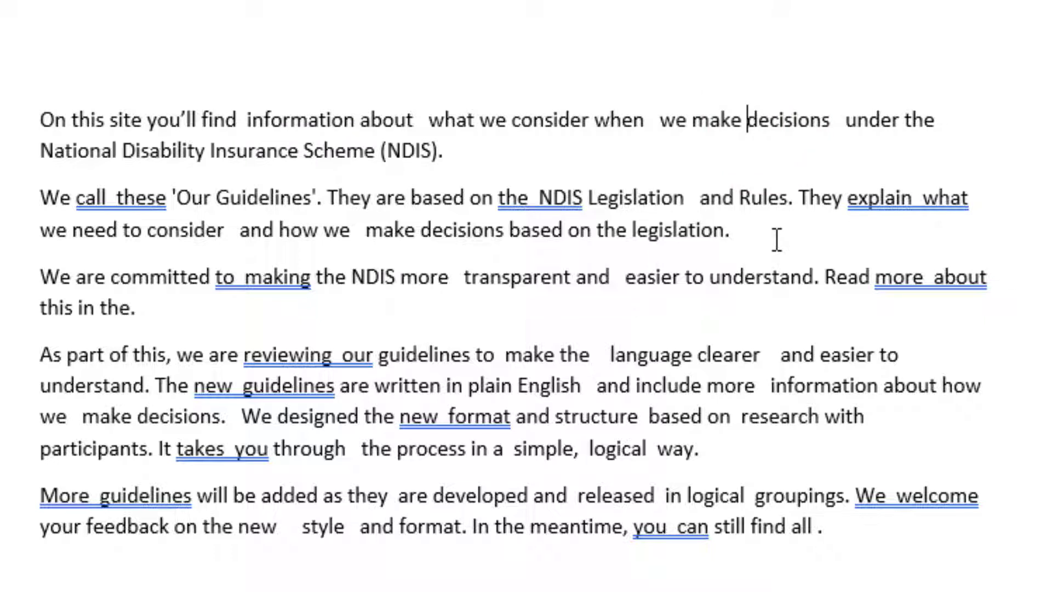
key("BackSpace")
left_click_drag(39, 122, 964, 551)
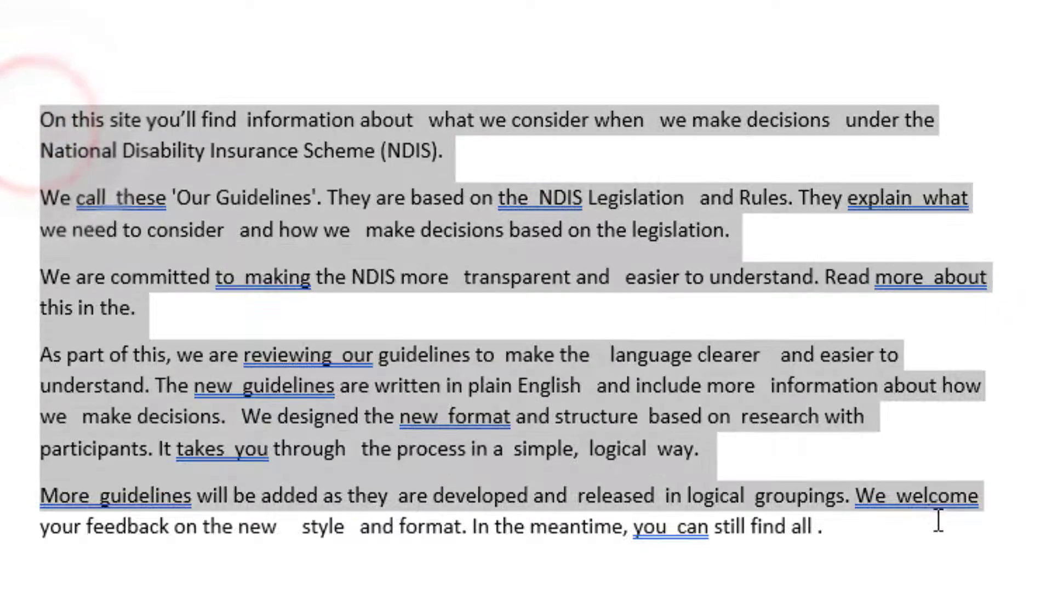
left_click(841, 548)
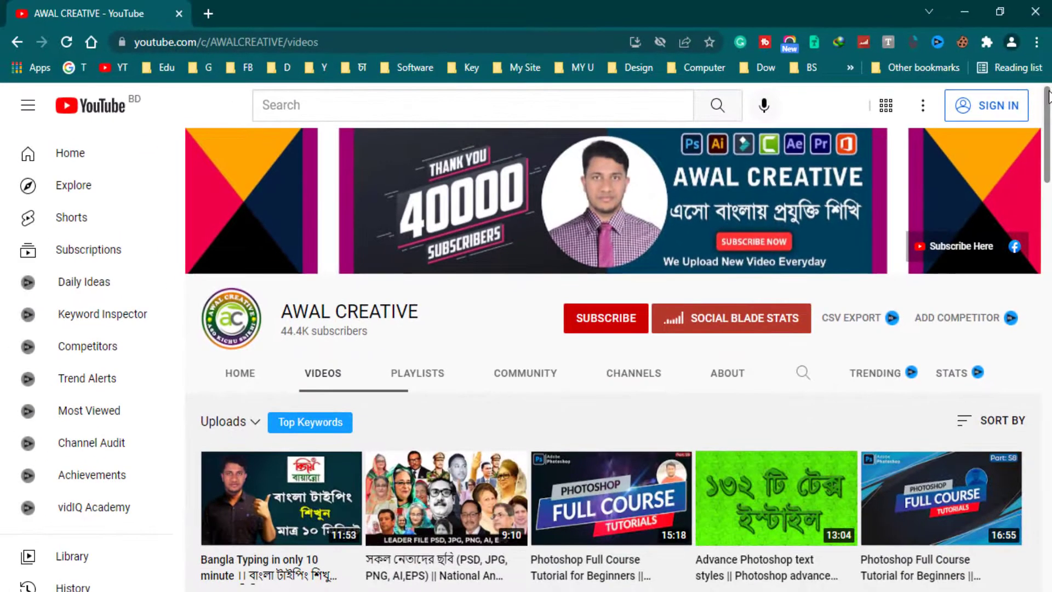
Scroll down through the YouTube channel's list of uploaded videos
left_click_drag(1047, 91, 1050, 207)
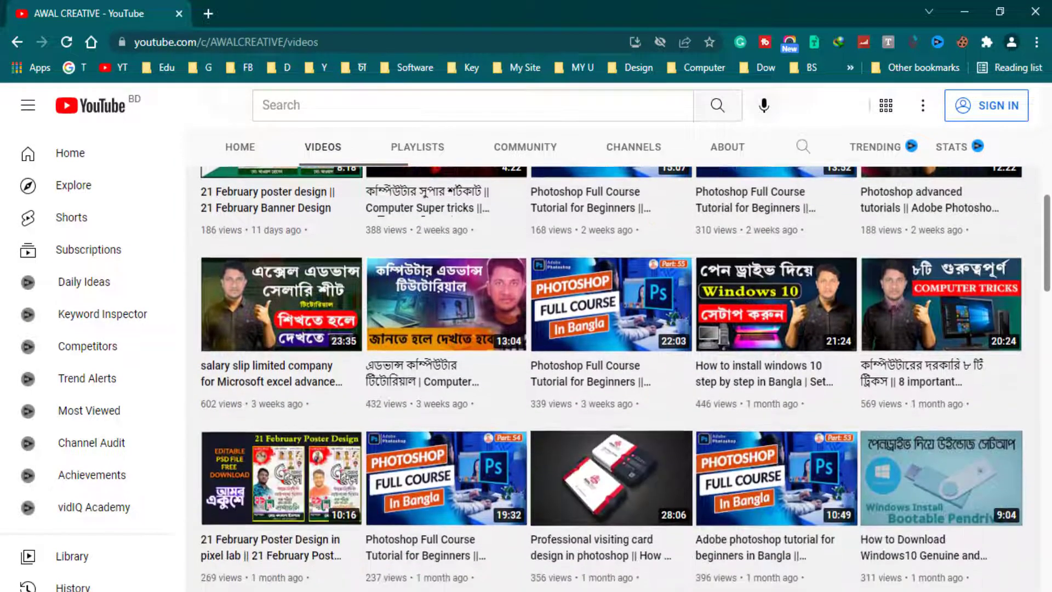
scroll(624, 378, "down", 2)
scroll(624, 378, "down", 1)
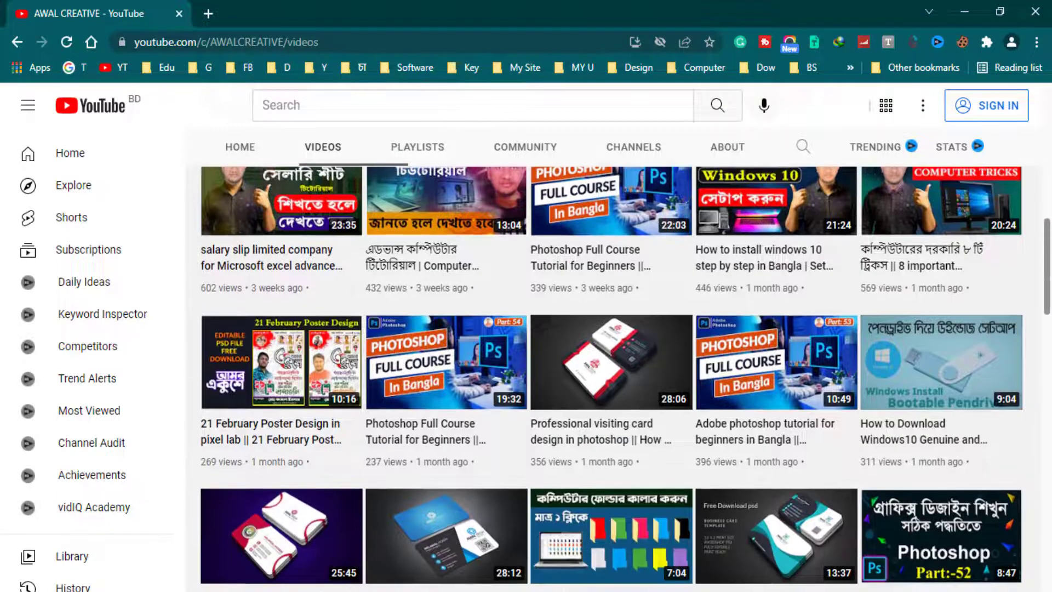
scroll(625, 378, "down", 2)
scroll(625, 378, "down", 2)
scroll(625, 378, "down", 2)
scroll(624, 378, "down", 1)
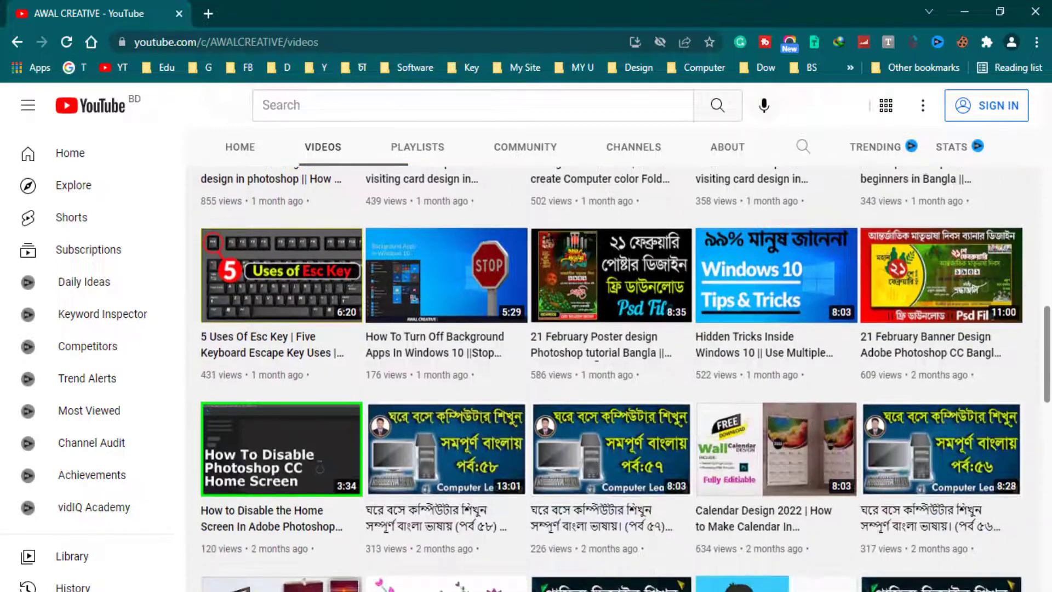
scroll(1033, 383, "down", 2)
scroll(1033, 383, "down", 1)
scroll(1033, 383, "down", 1)
scroll(1033, 384, "down", 2)
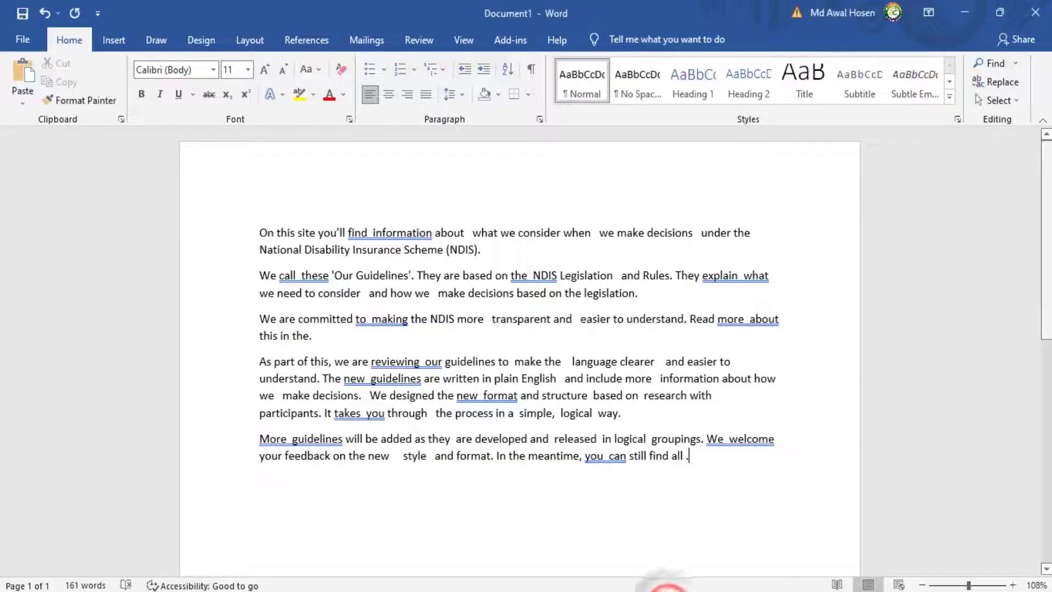
left_click(472, 234)
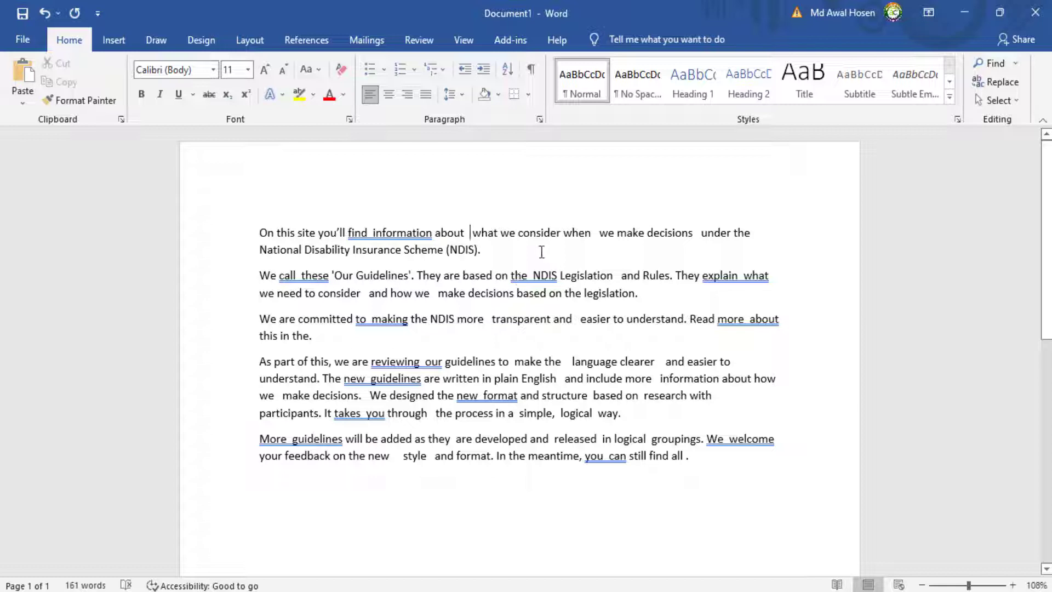
left_click(67, 40)
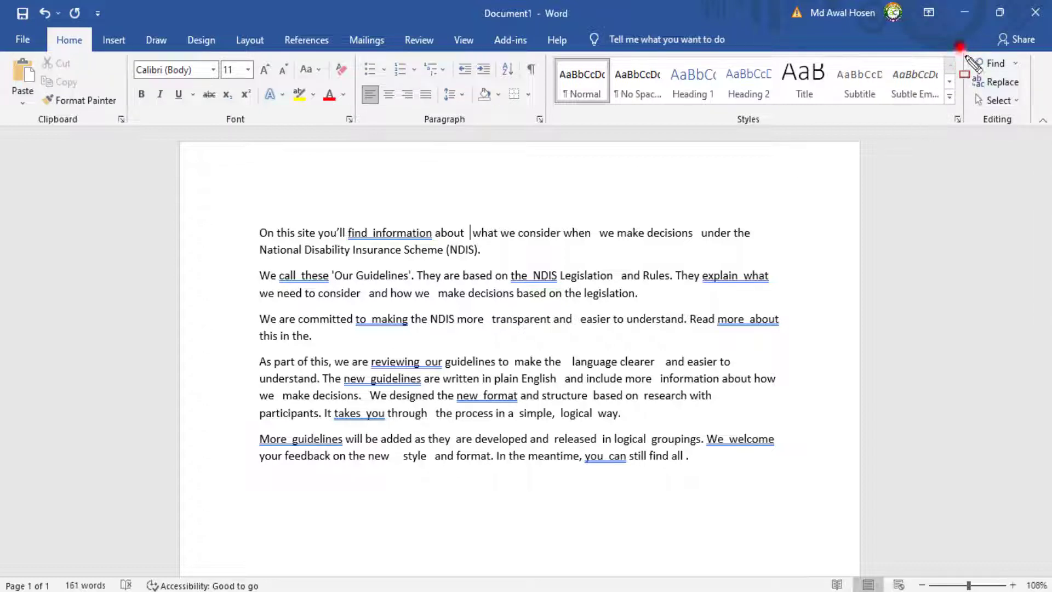
left_click_drag(960, 48, 1032, 130)
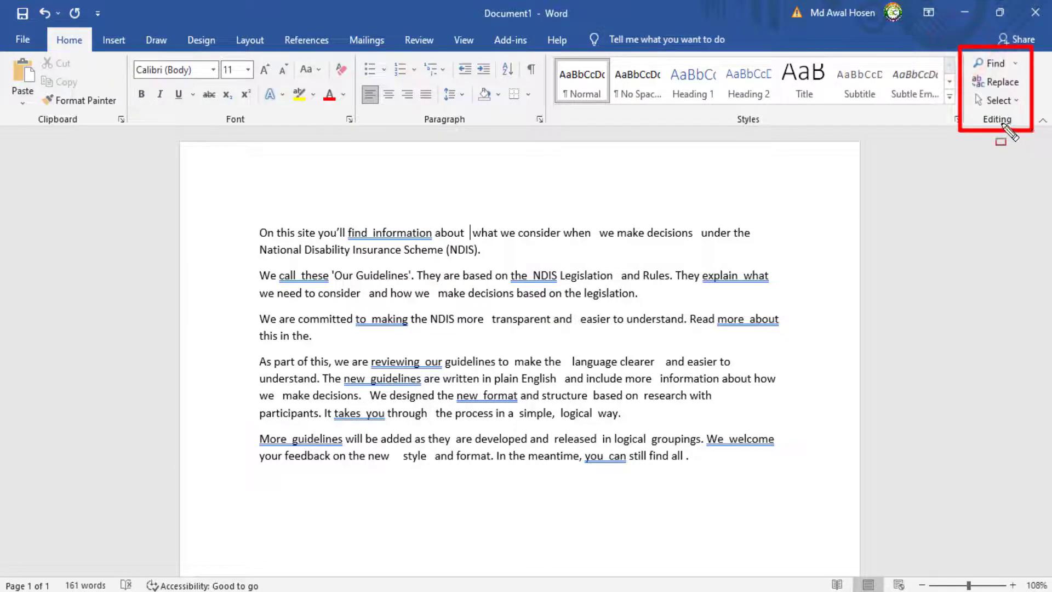
key("Escape")
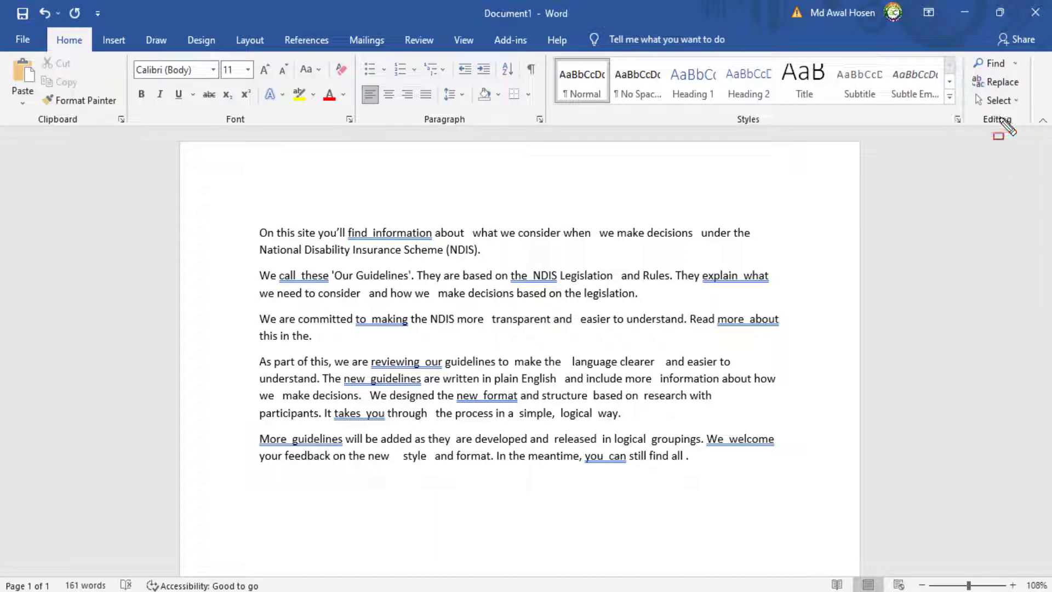
left_click(1015, 63)
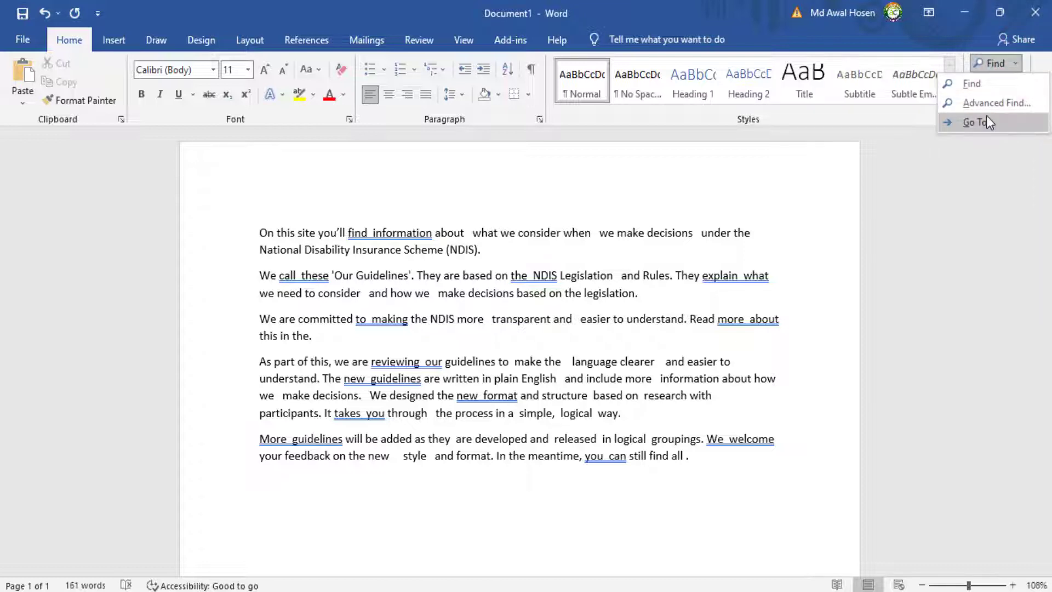
left_click(1024, 72)
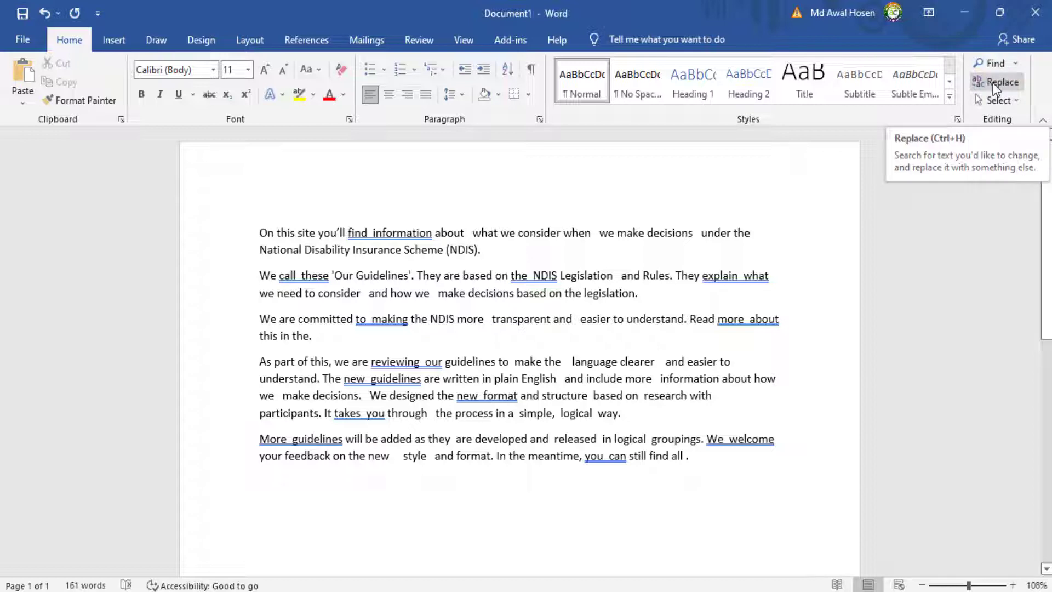
left_click(994, 85)
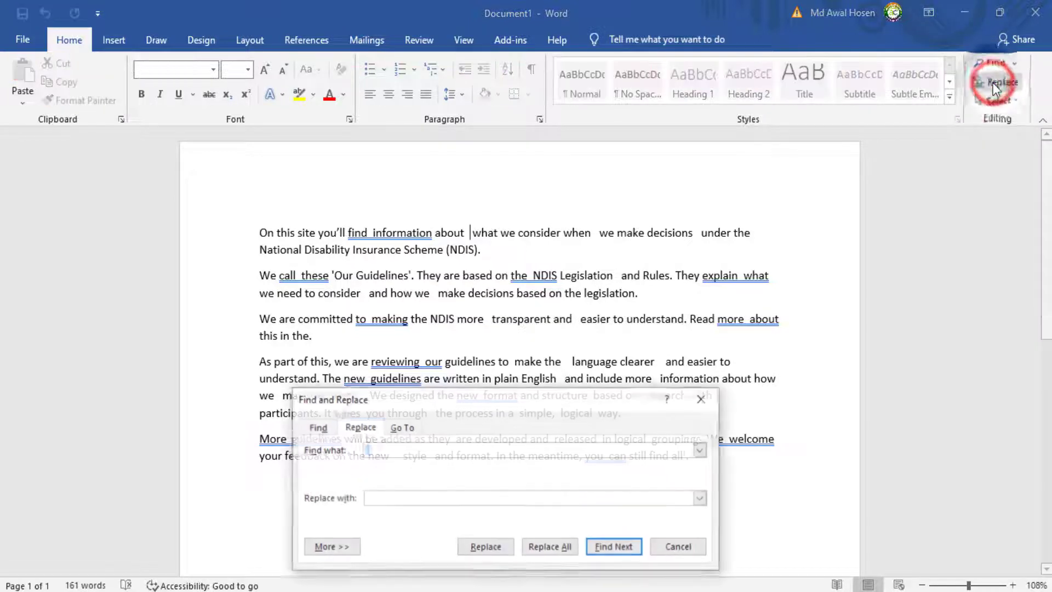
left_click_drag(513, 409, 516, 228)
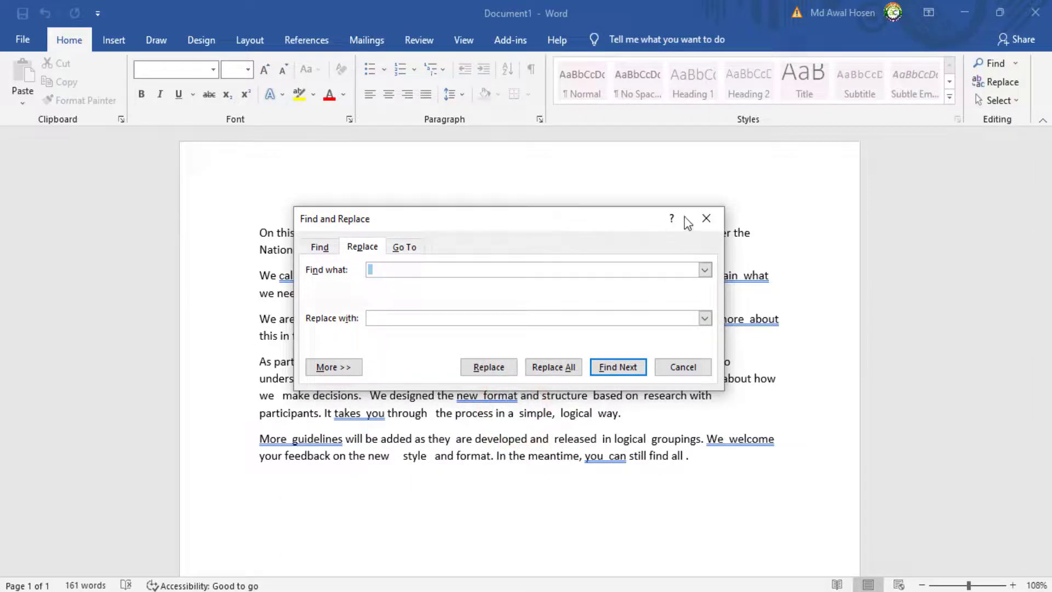
left_click(706, 218)
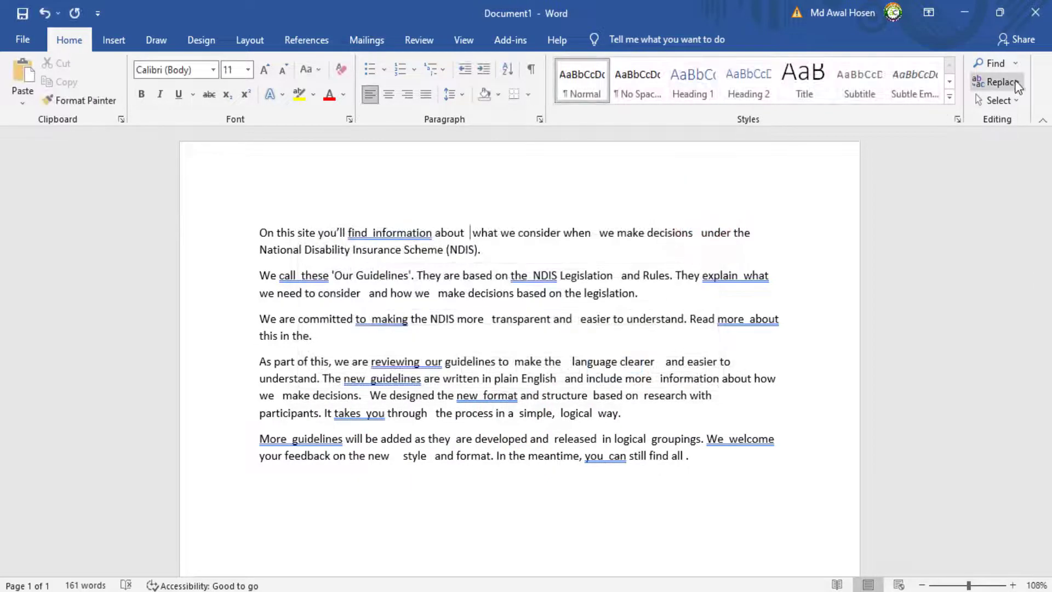
left_click(842, 228)
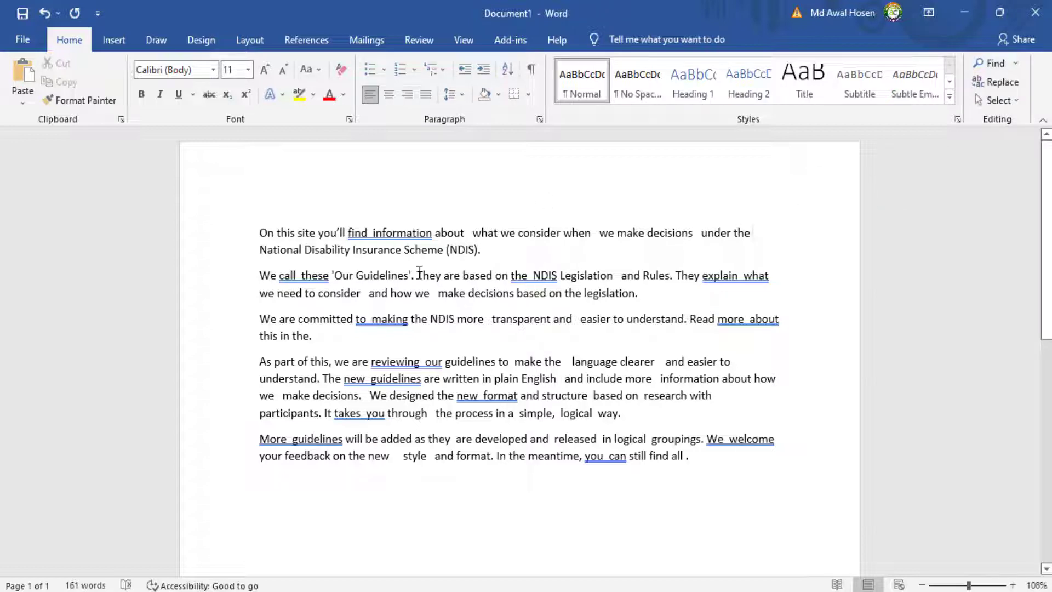
Search the document for double spaces, highlighting 44 matches, and open the extra search options list
key("ctrl+f")
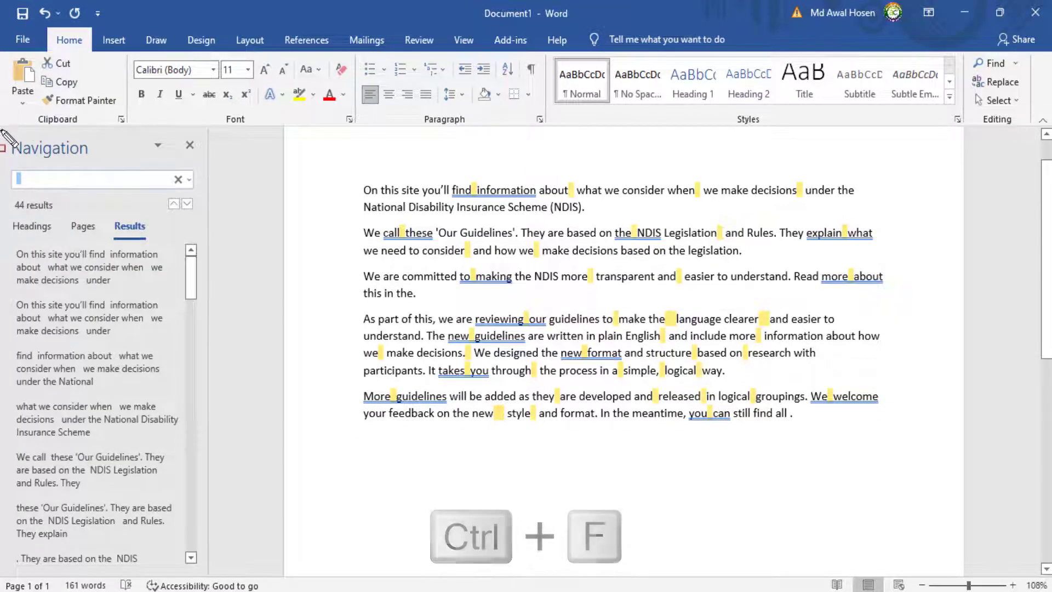
mouse_move(5, 130)
left_mouse_down()
mouse_move(176, 285)
mouse_move(236, 534)
left_mouse_up()
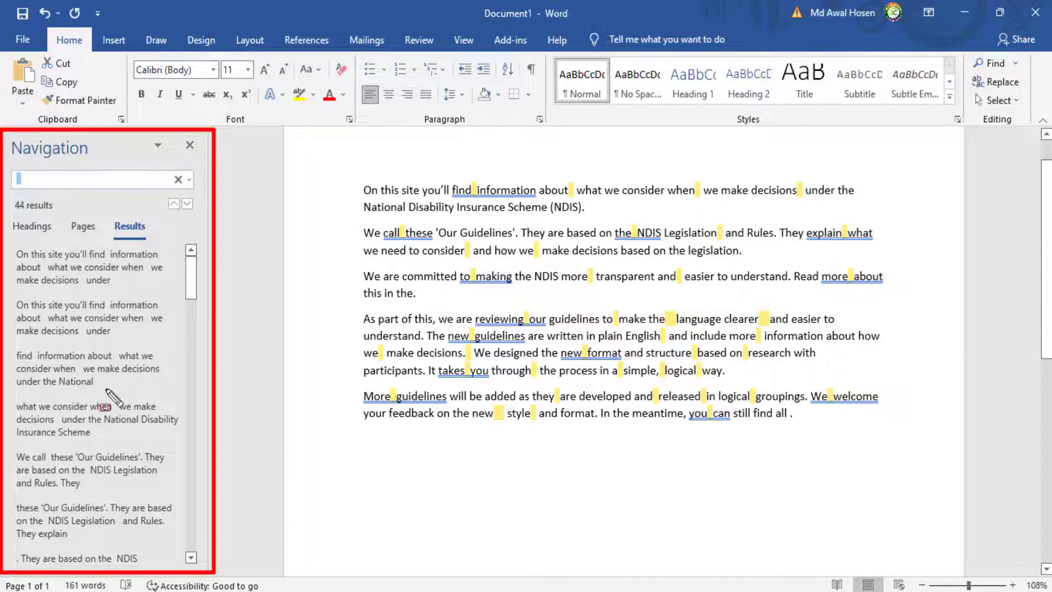
key("e")
key("Escape")
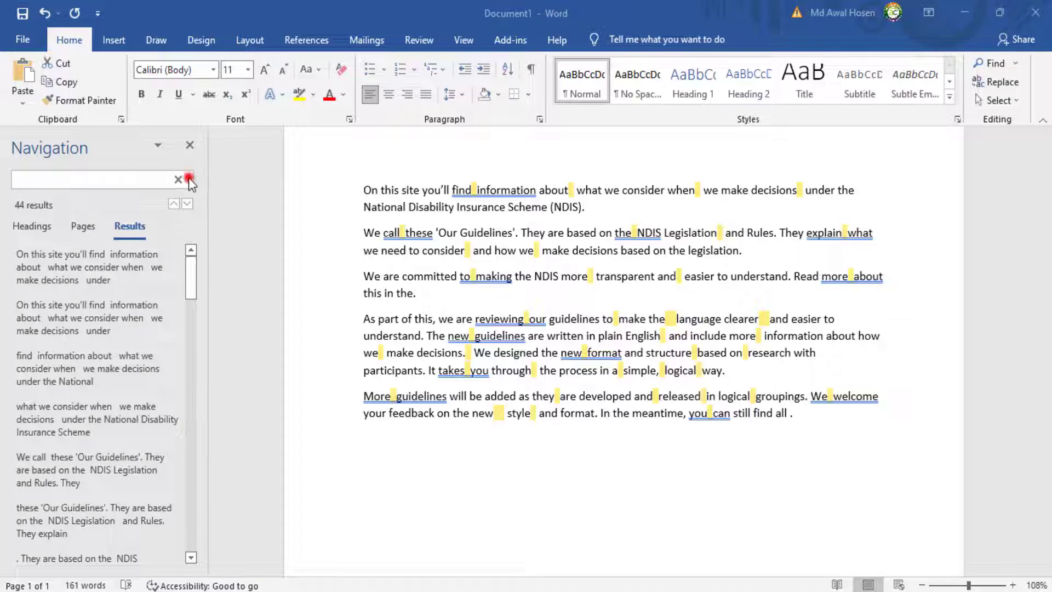
left_click(188, 178)
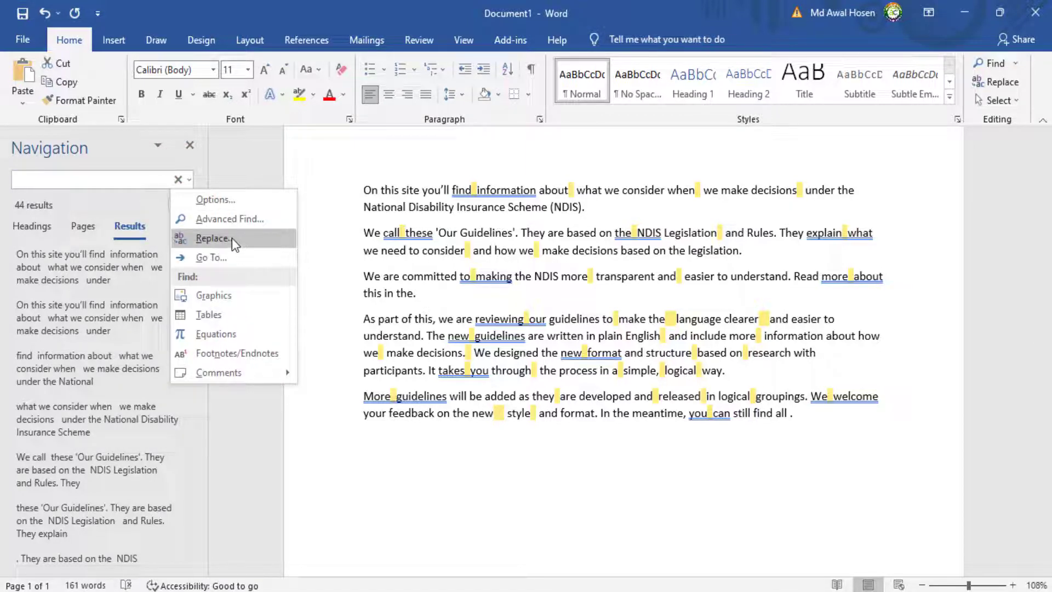
Bring up the Replace tab of Find and Replace and clear the old Find what text
left_click(211, 238)
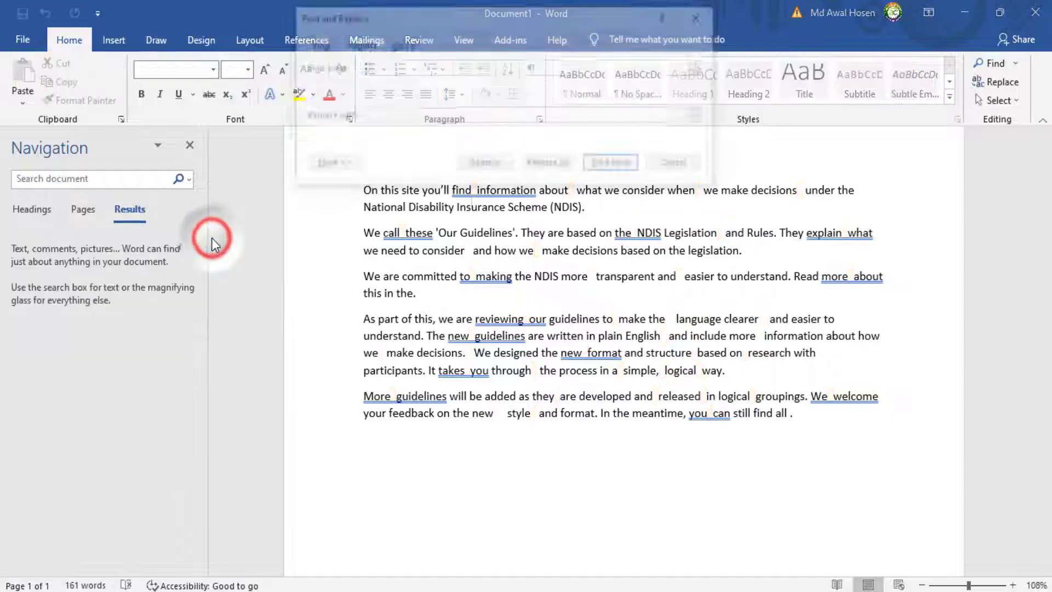
left_click_drag(459, 12, 529, 185)
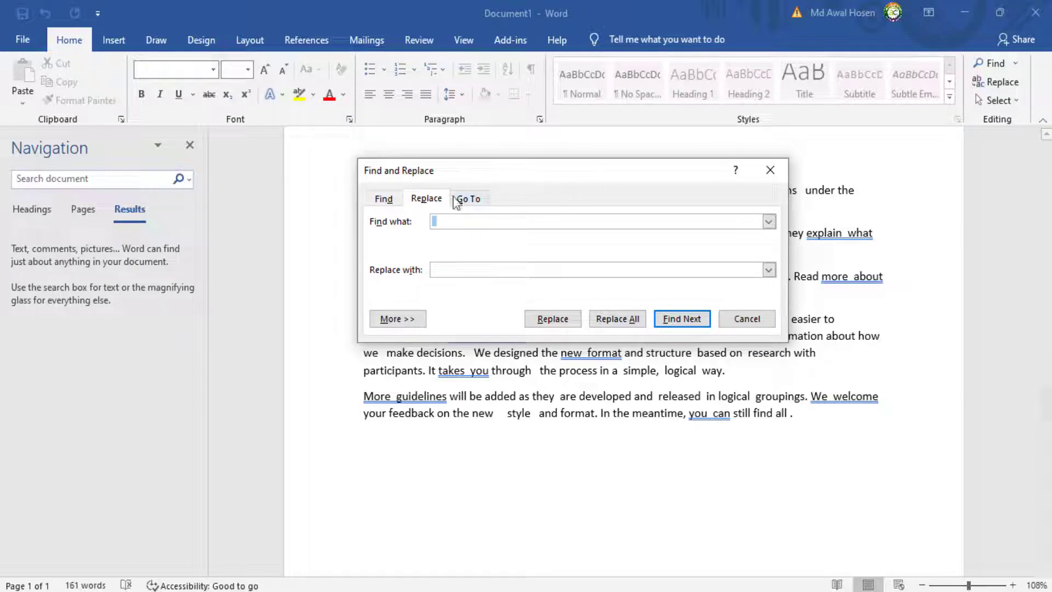
left_click(770, 171)
left_click(69, 41)
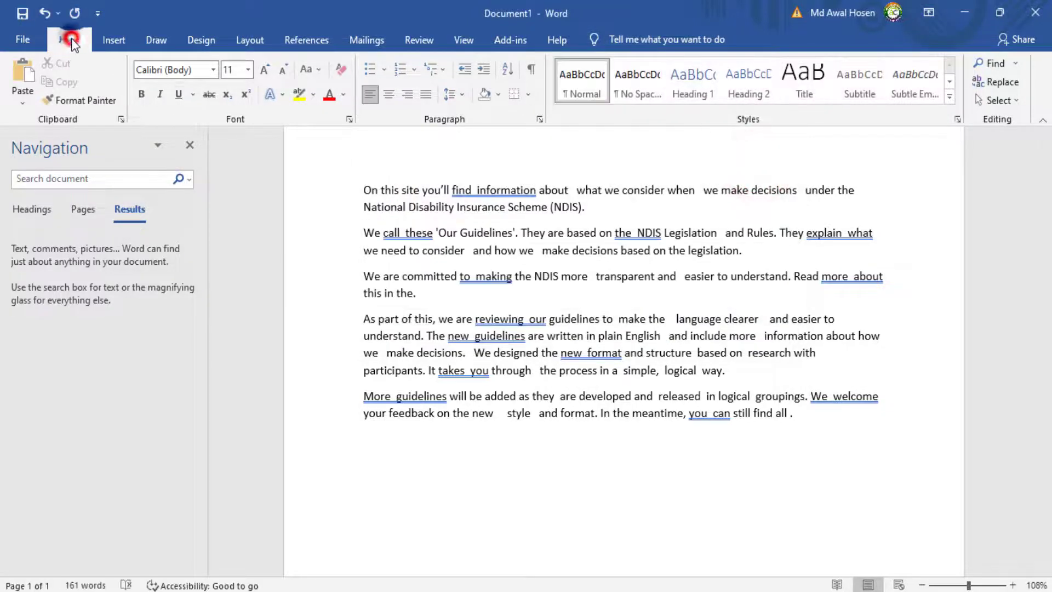
left_click(188, 146)
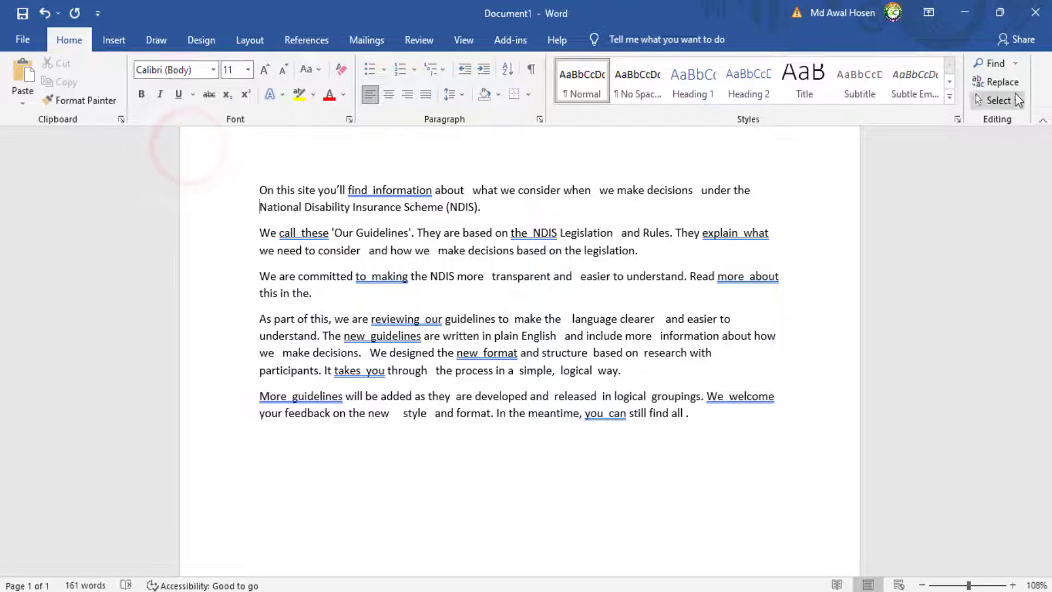
left_click(1016, 87)
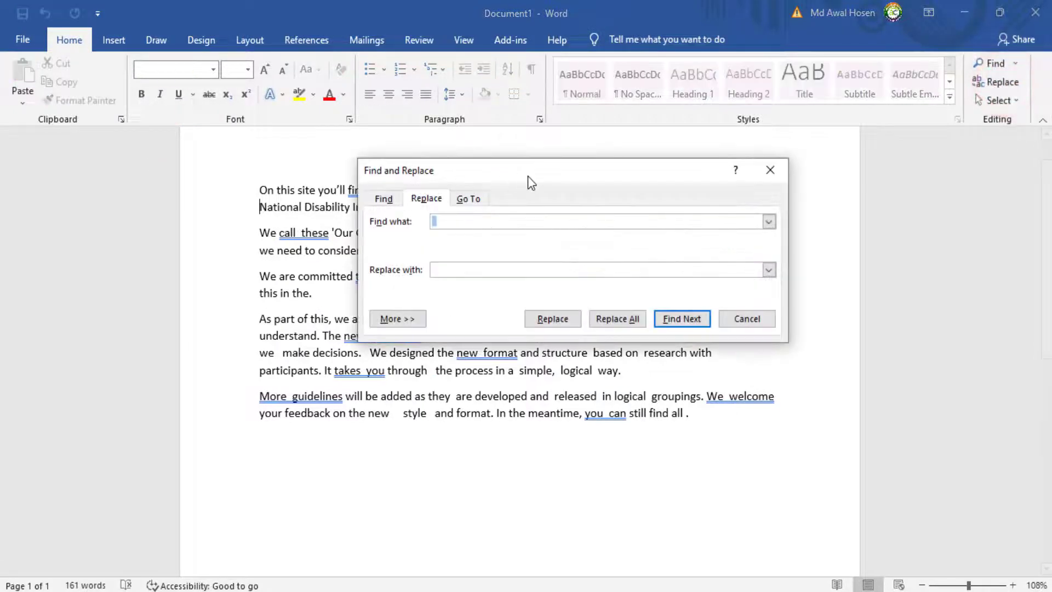
mouse_move(527, 176)
left_mouse_down()
mouse_move(498, 442)
mouse_move(533, 212)
mouse_move(519, 334)
mouse_move(516, 322)
left_mouse_up()
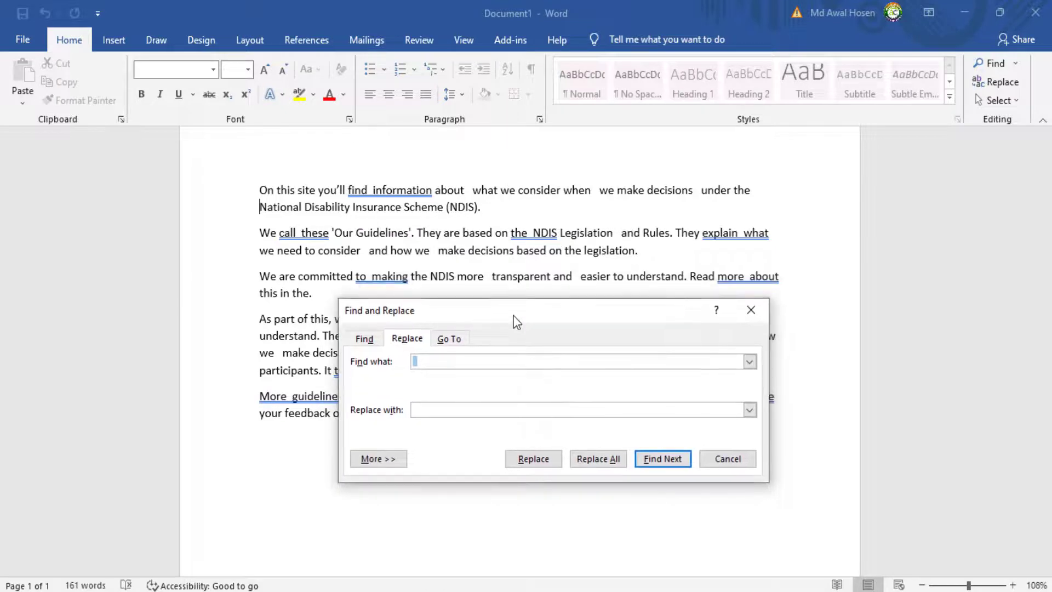
left_click(399, 337)
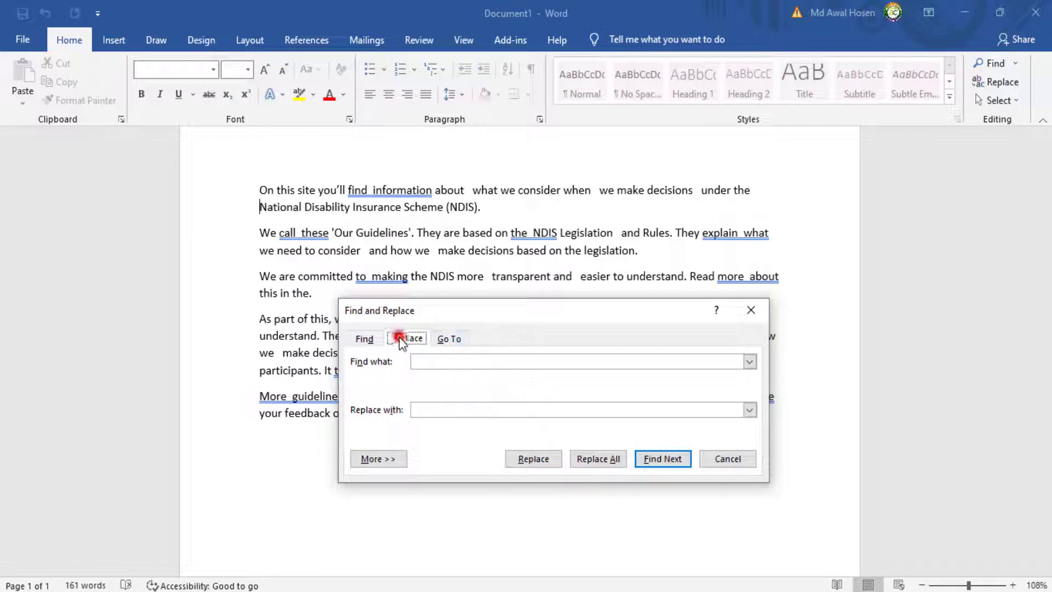
left_click(515, 361)
key("ctrl+a")
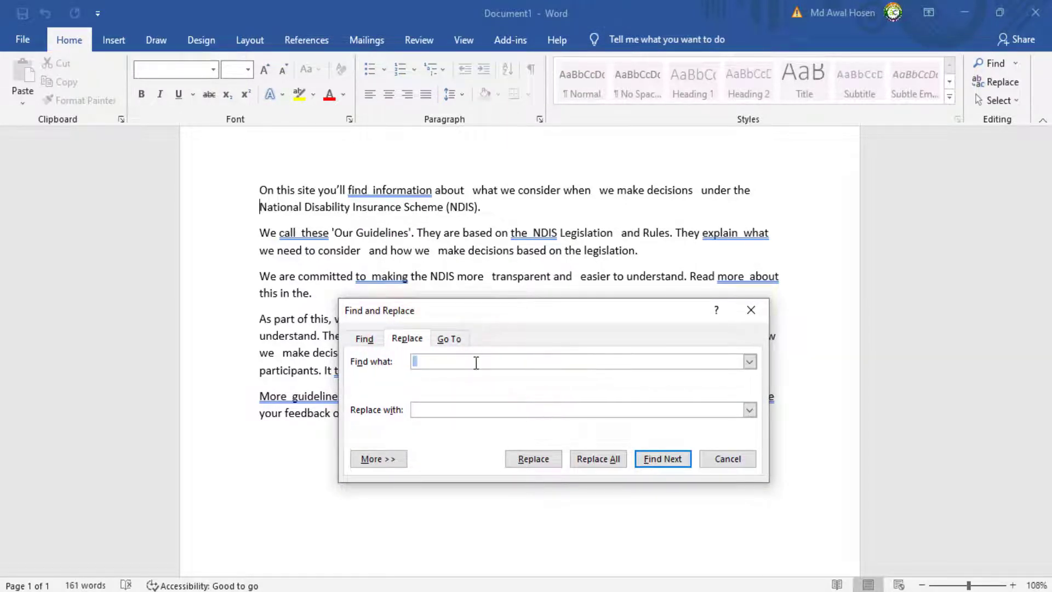
key("BackSpace")
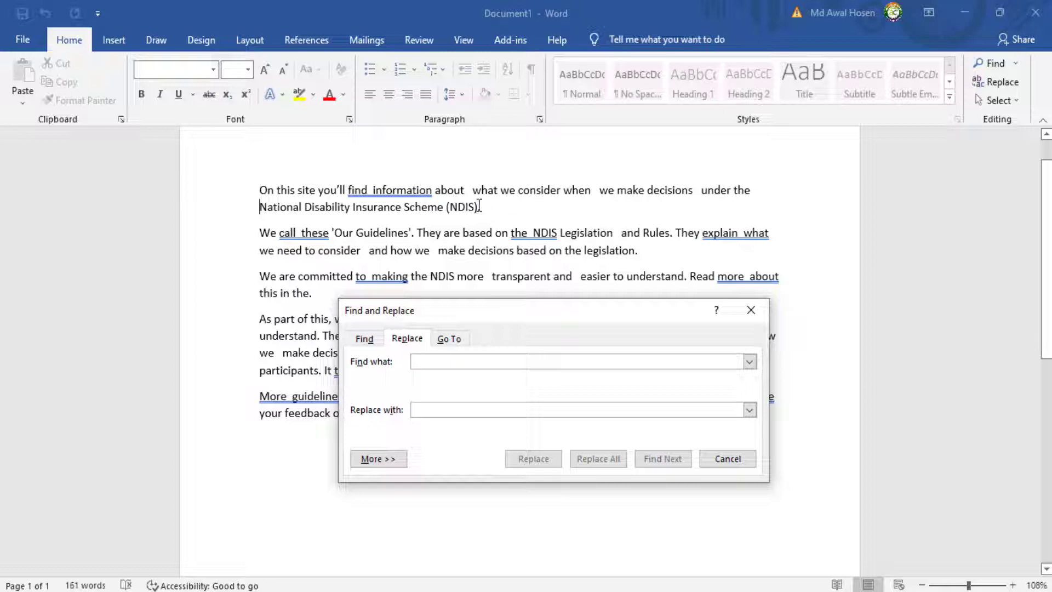
Replace all double spaces with single spaces, making 44 replacements, and close the dialog
left_click(454, 360)
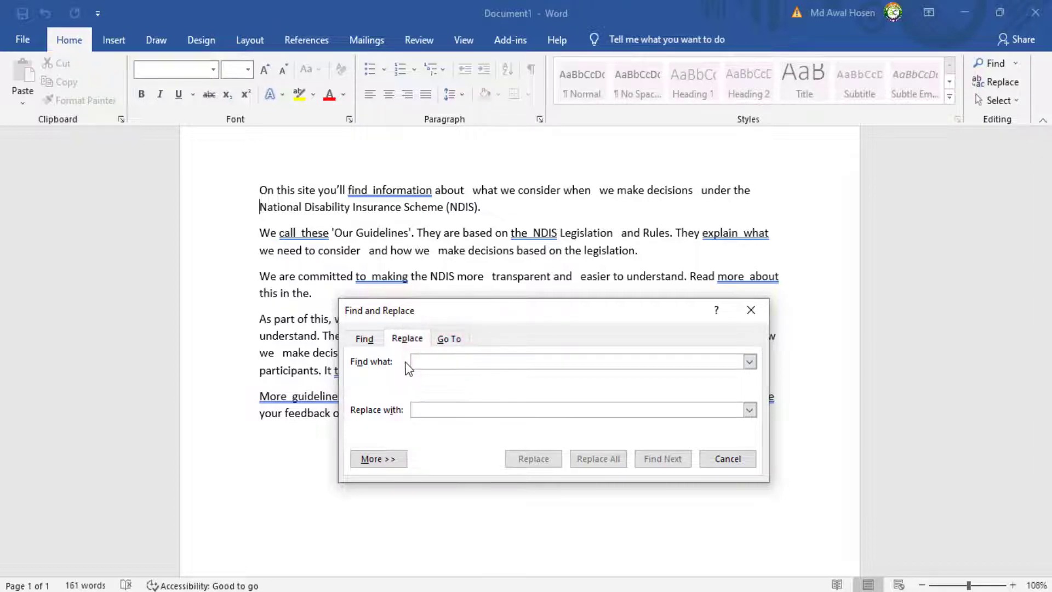
left_click_drag(526, 317, 511, 456)
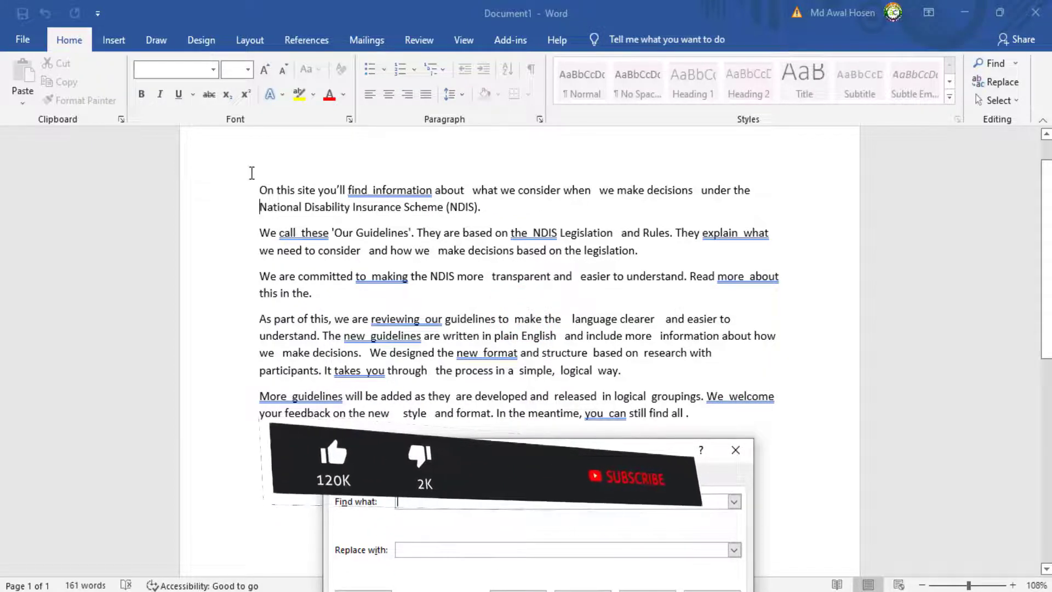
left_click_drag(245, 165, 800, 427)
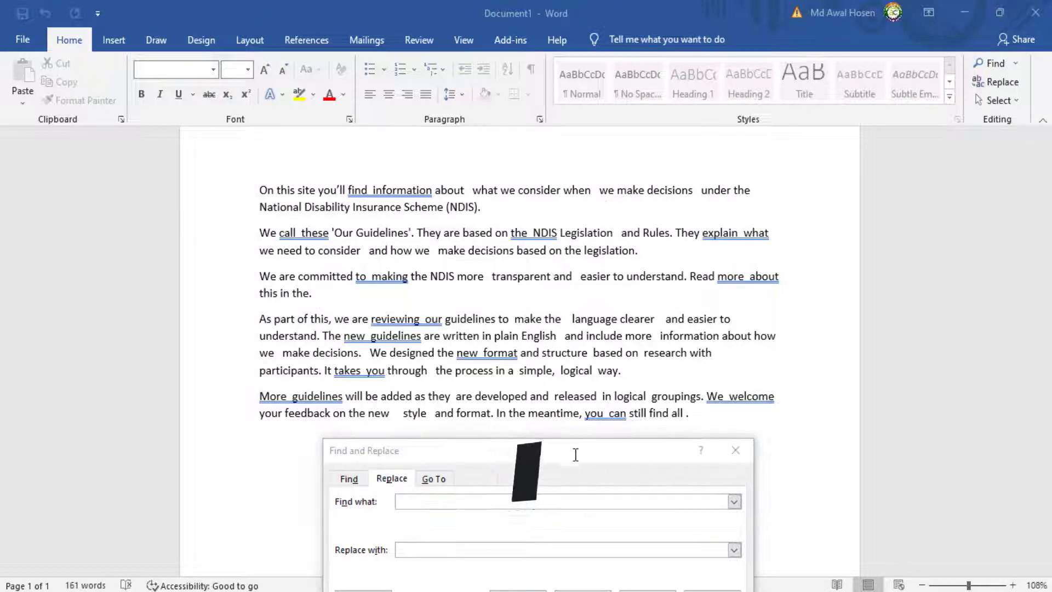
left_click_drag(572, 456, 554, 239)
left_click(441, 284)
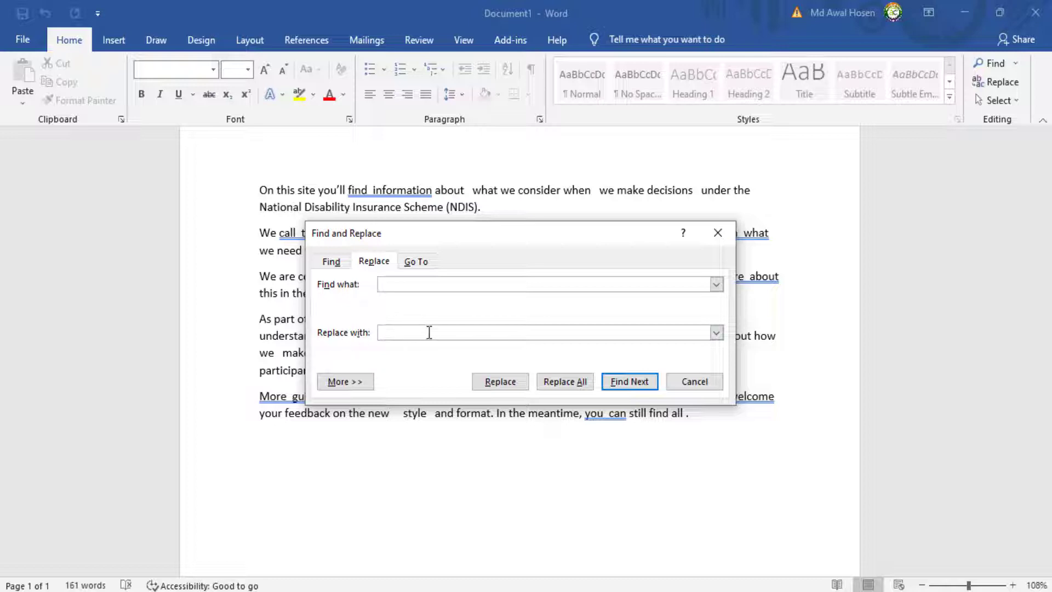
left_click(452, 331)
left_click(554, 382)
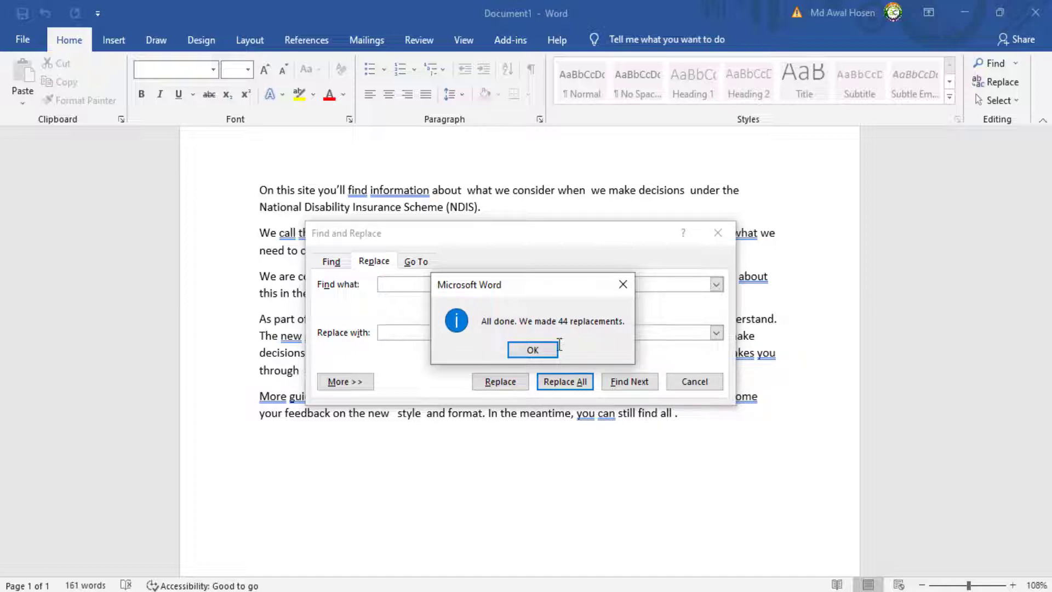
left_click(534, 349)
left_click(505, 382)
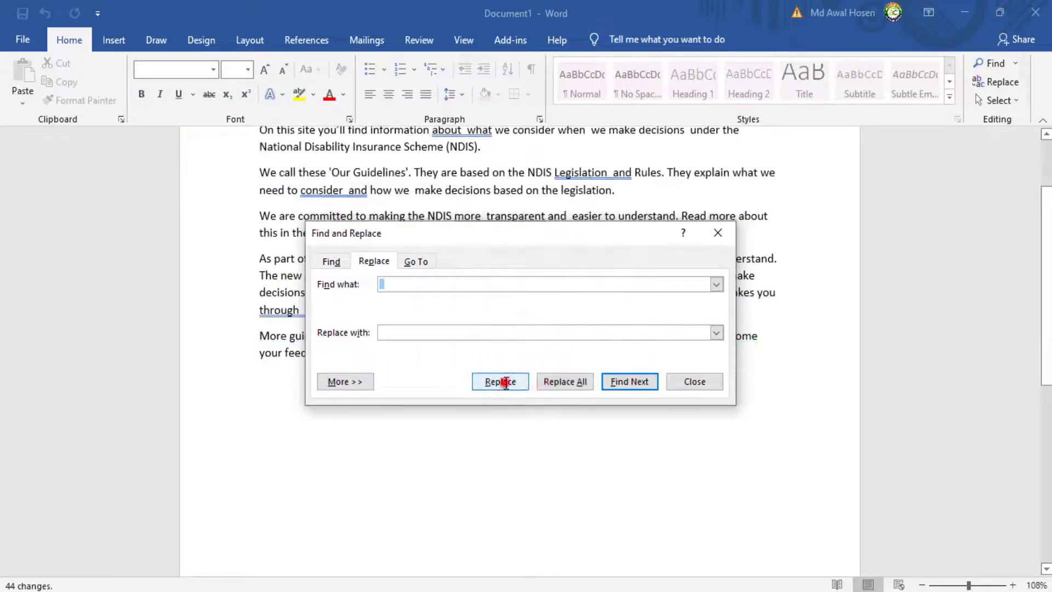
left_click(691, 382)
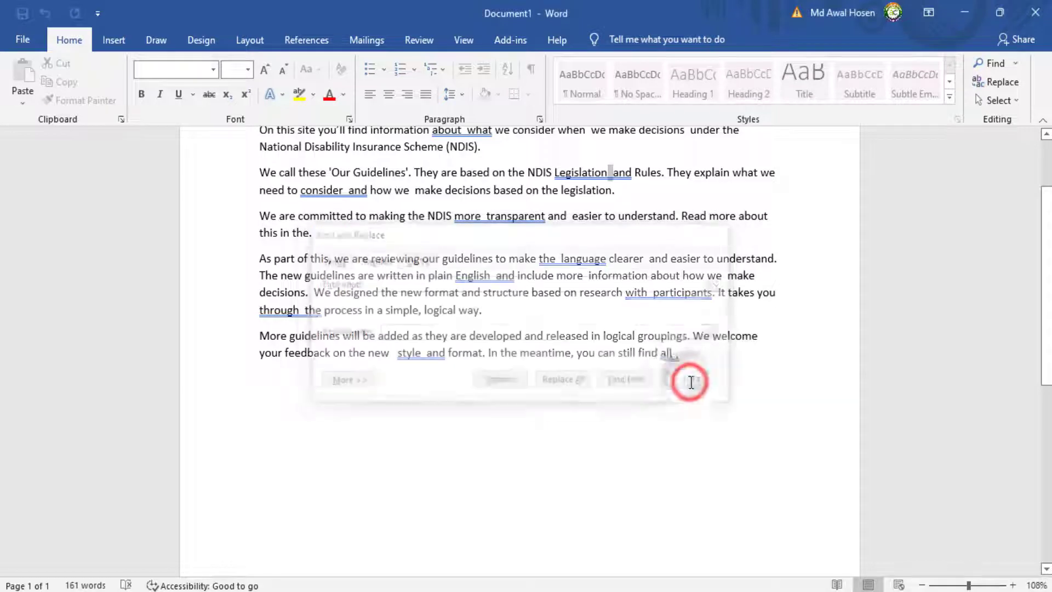
Rerun Replace All of two spaces with one, making 1 more replacement, then clear Find what
left_click_drag(1044, 351, 1043, 307)
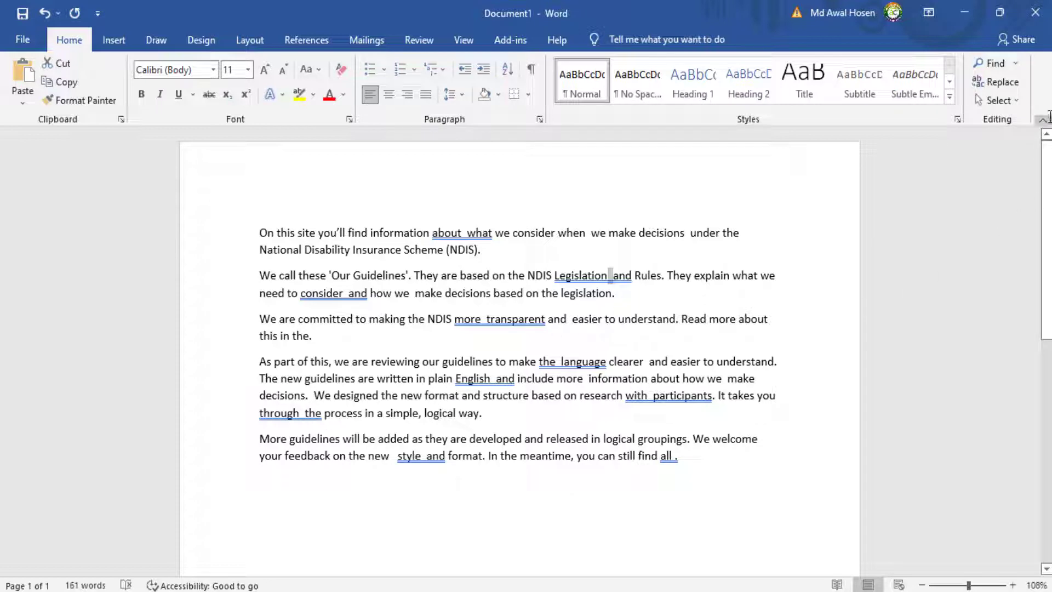
left_click(1002, 82)
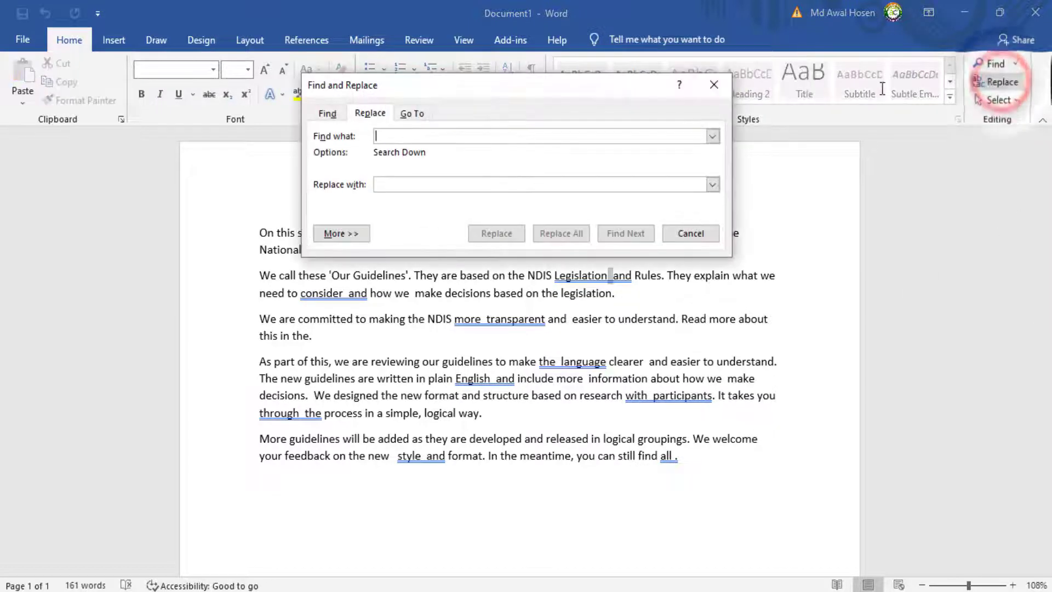
left_click(388, 134)
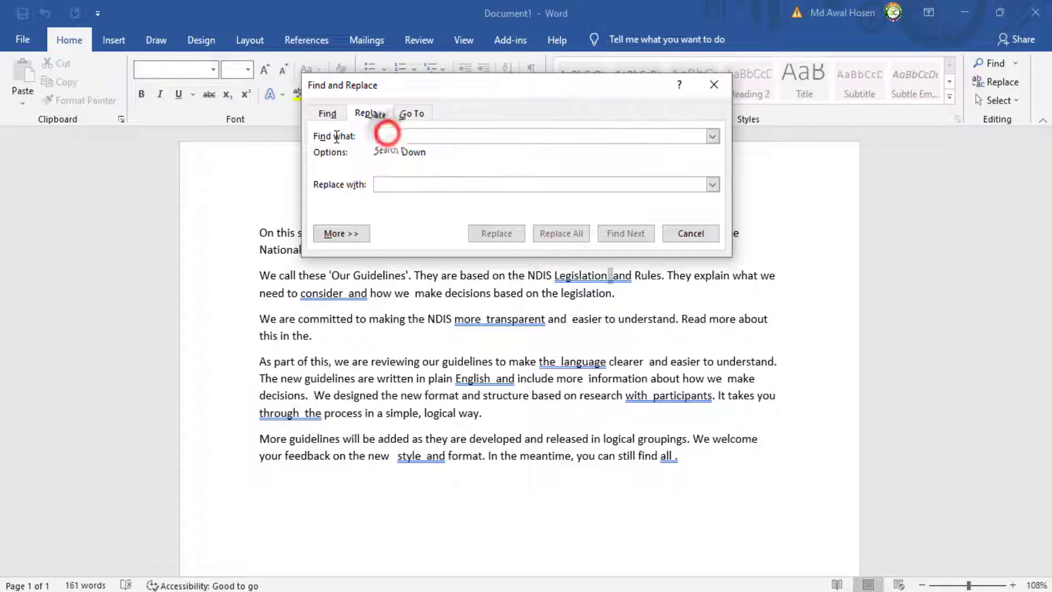
left_click(447, 136)
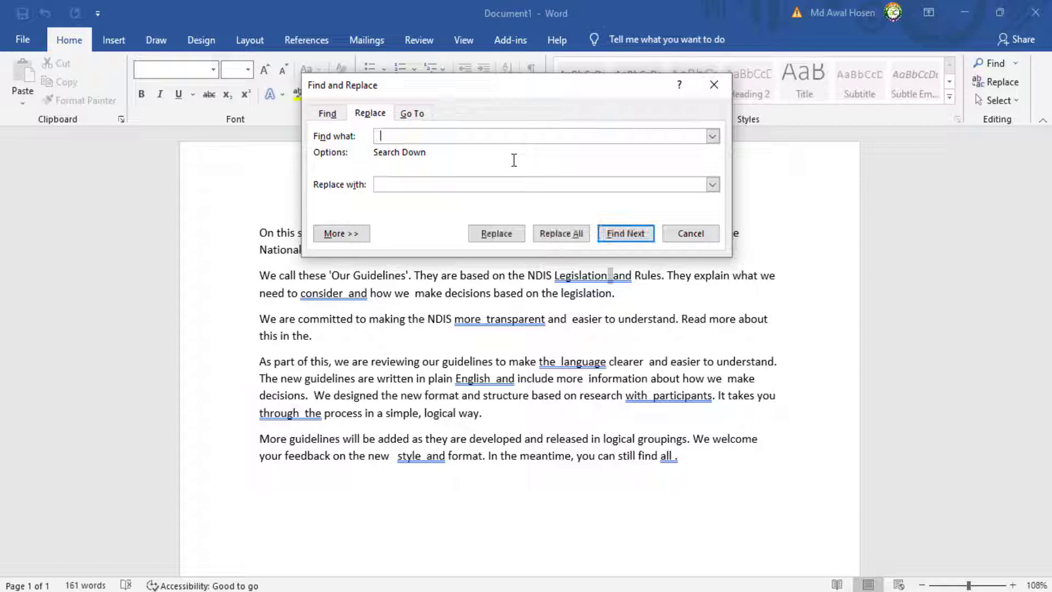
left_click(403, 184)
left_click(552, 234)
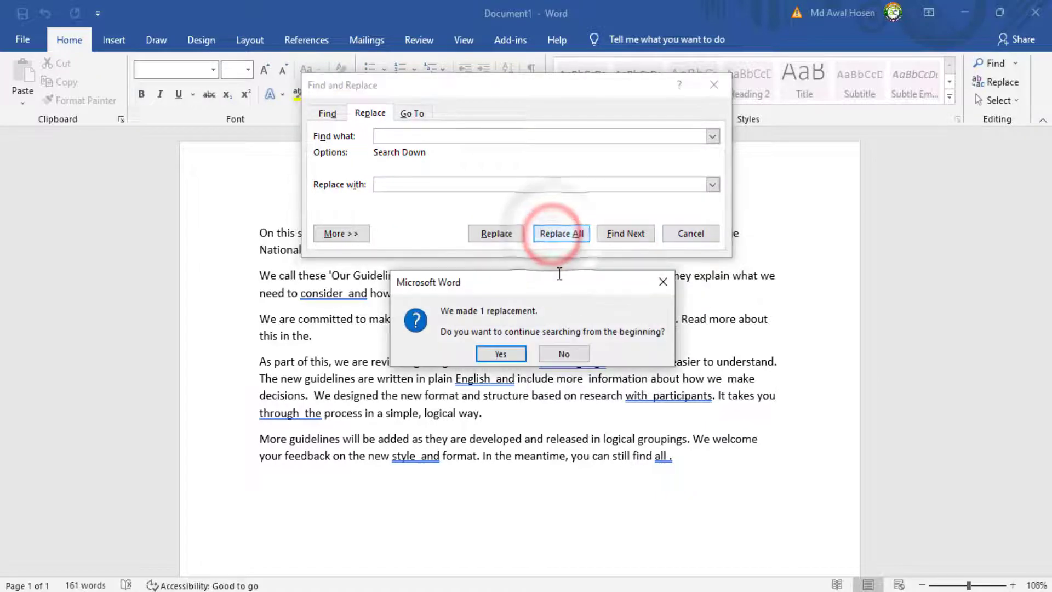
left_click(501, 354)
left_click(537, 349)
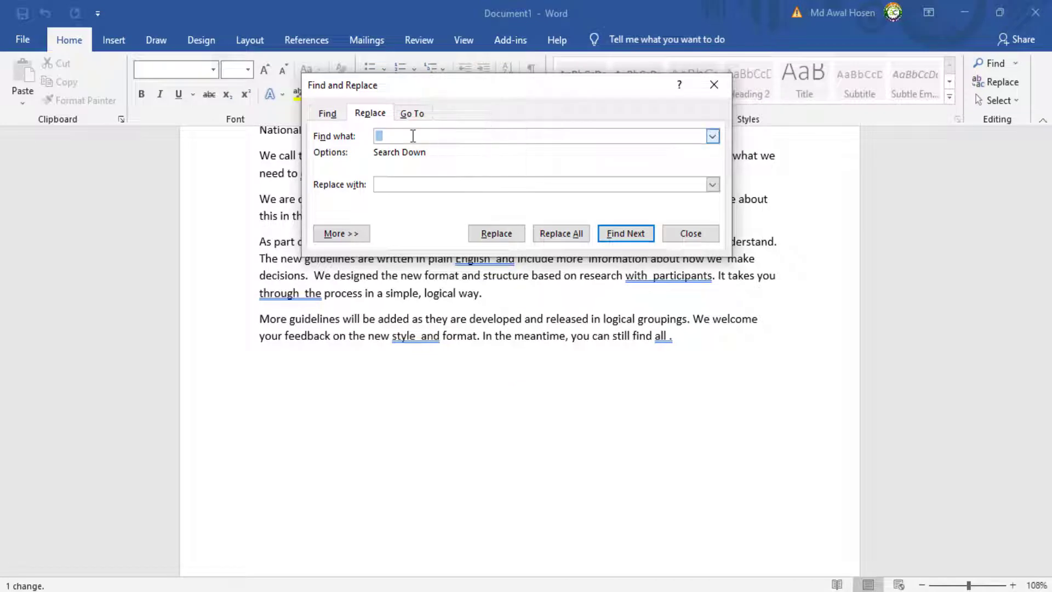
left_click(411, 135)
key("BackSpace")
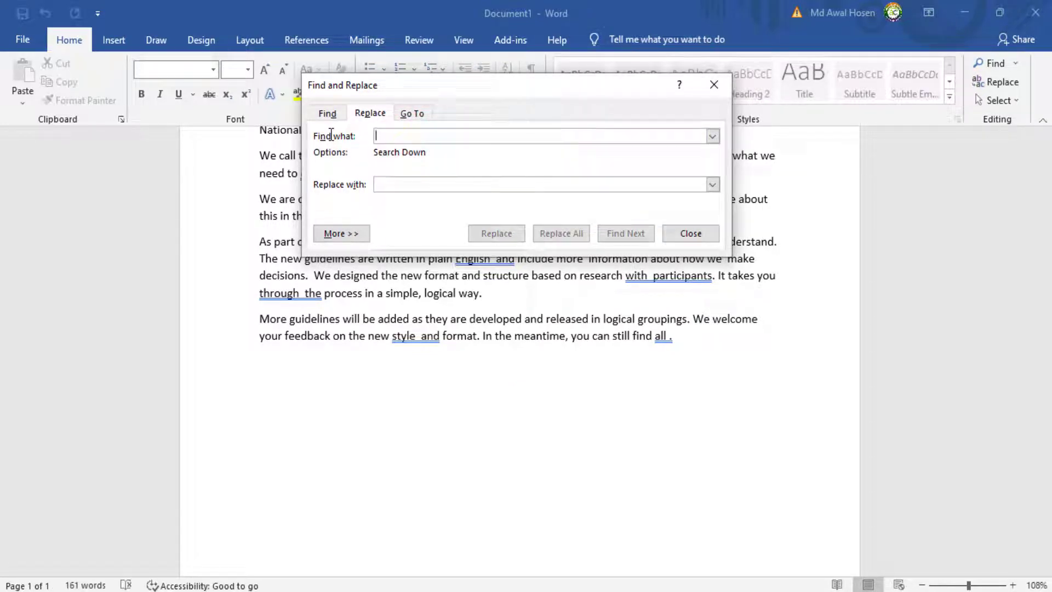
Search for the pattern '( ) {2,}' with an empty replacement; Replace All makes 0 replacements
type("9")
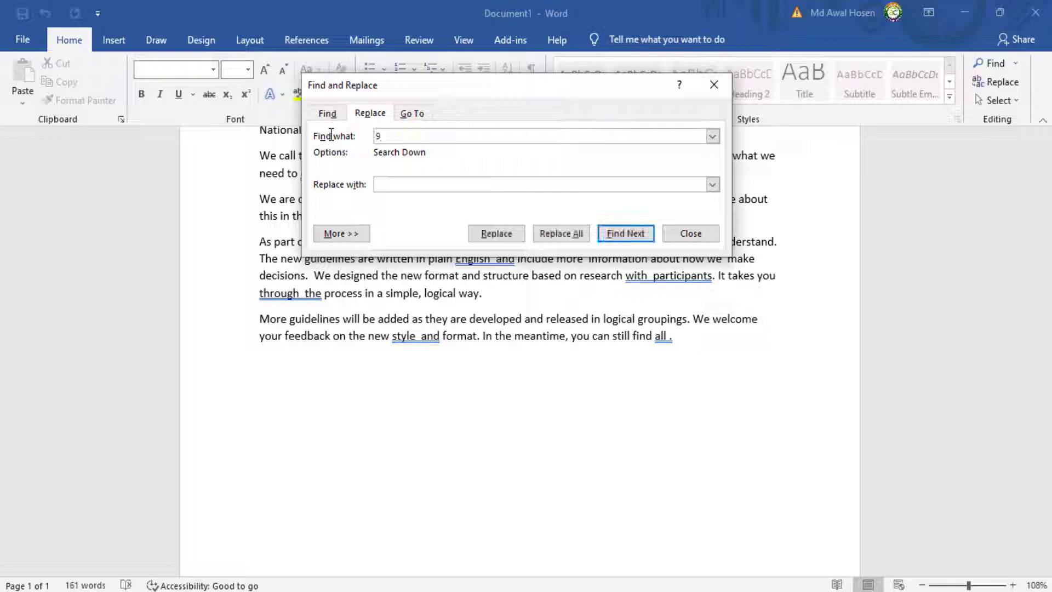
key("BackSpace")
type("(")
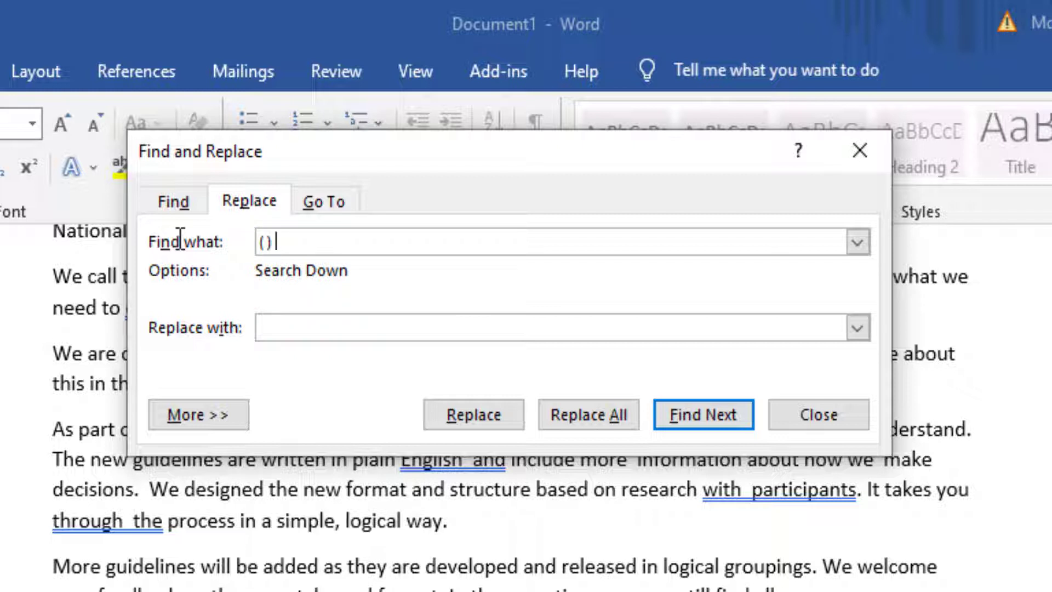
type("2,}")
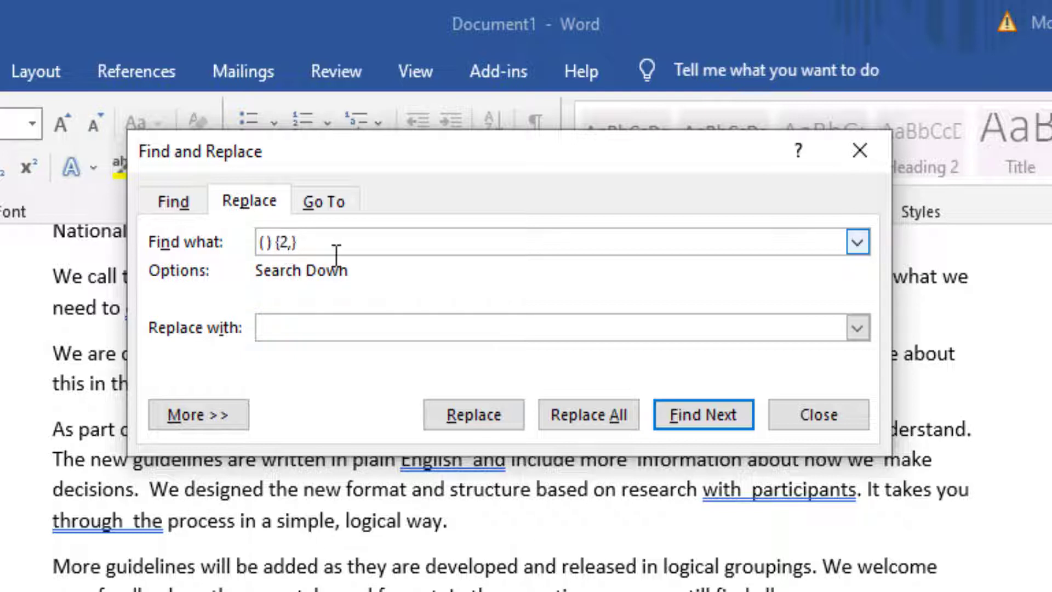
left_click(333, 328)
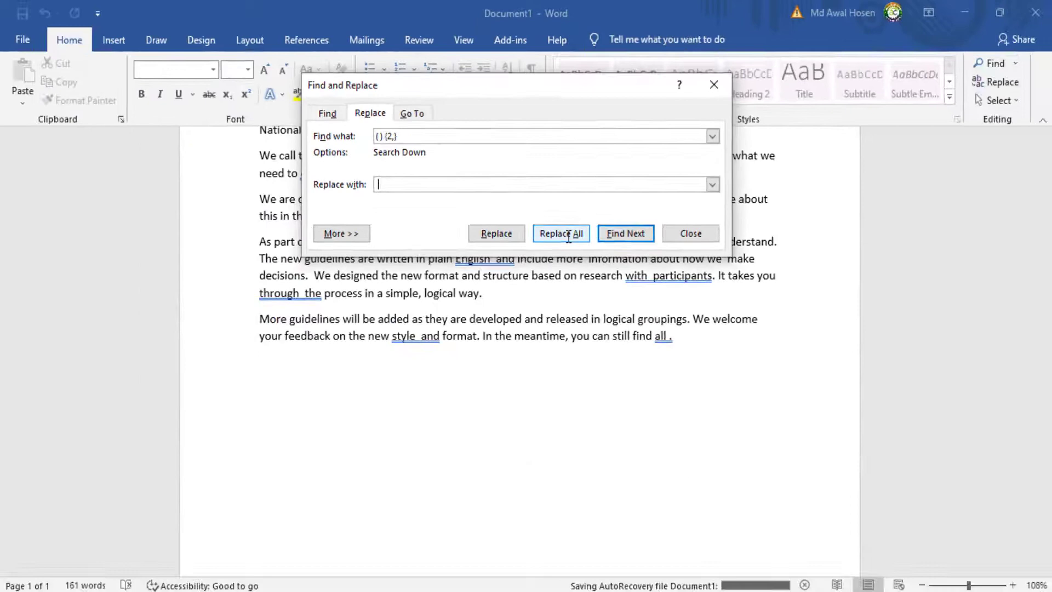
left_click(568, 235)
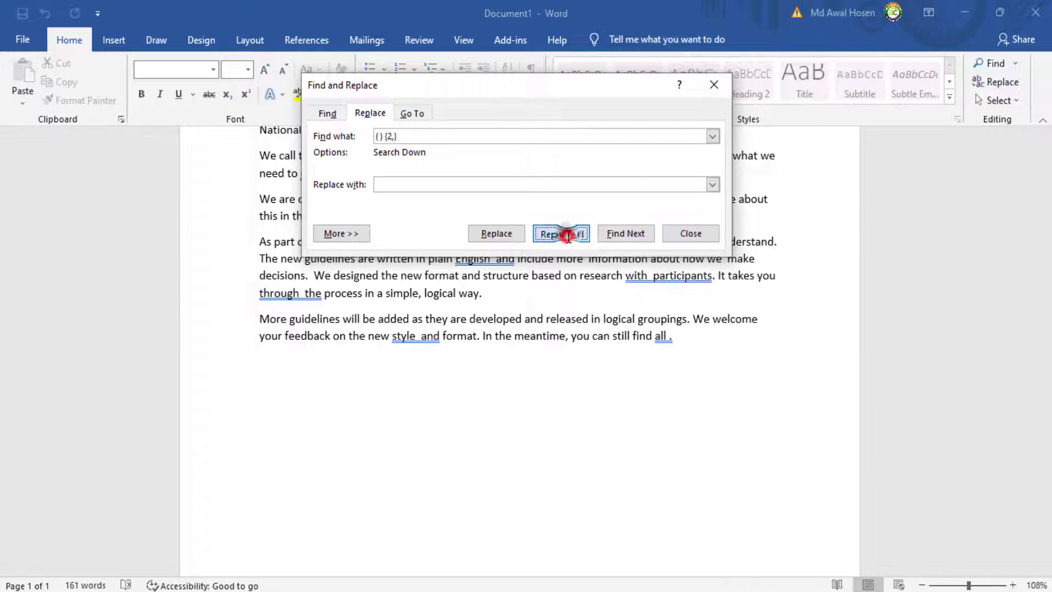
left_click(493, 355)
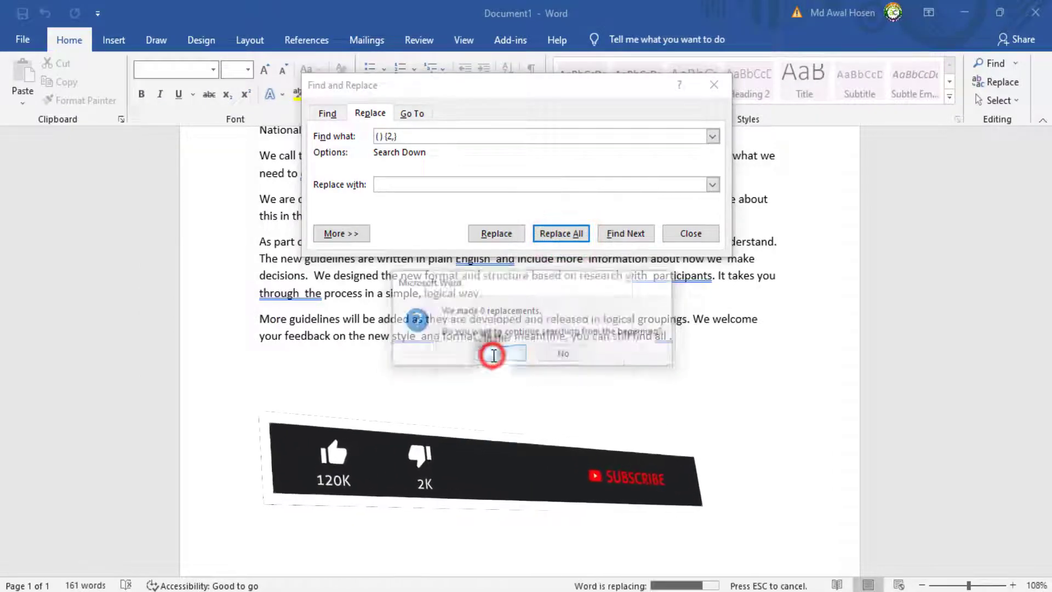
left_click(535, 347)
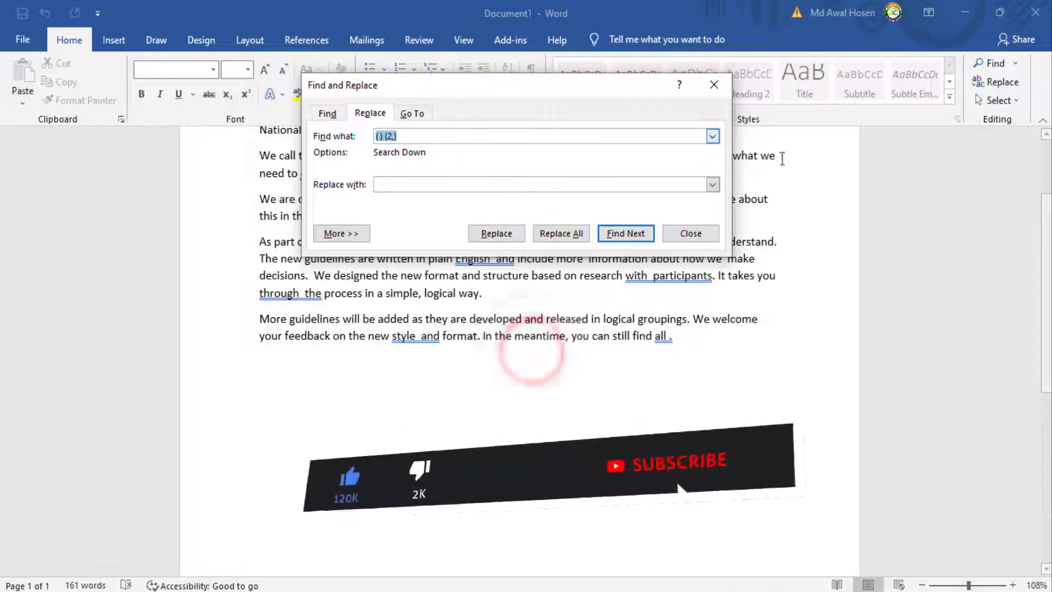
left_click_drag(1046, 334, 1039, 235)
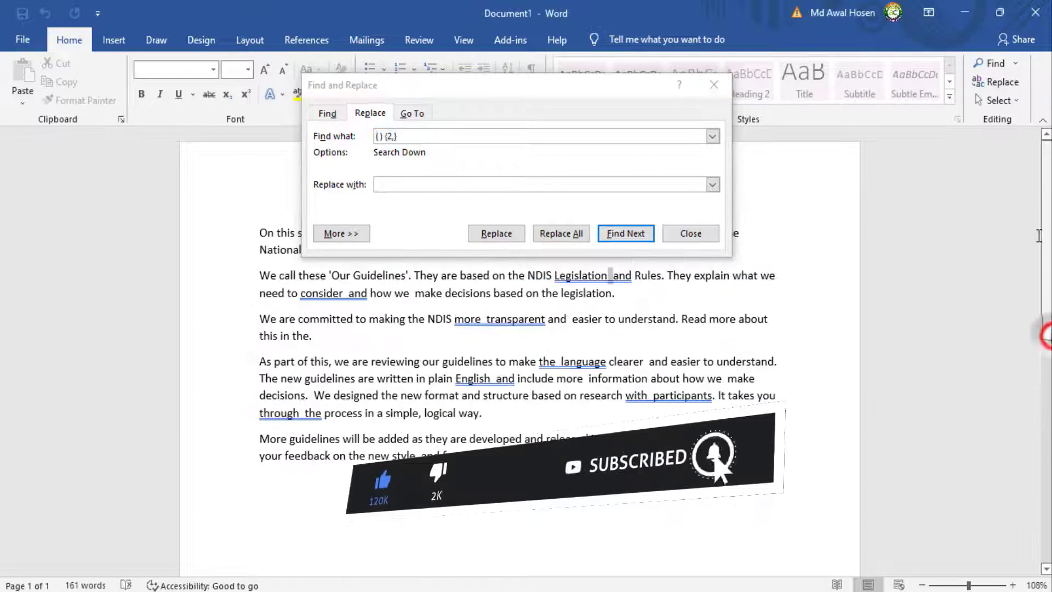
Swap two spaces for one across the paragraphs with Replace All, making 17 replacements, then close
left_click(714, 84)
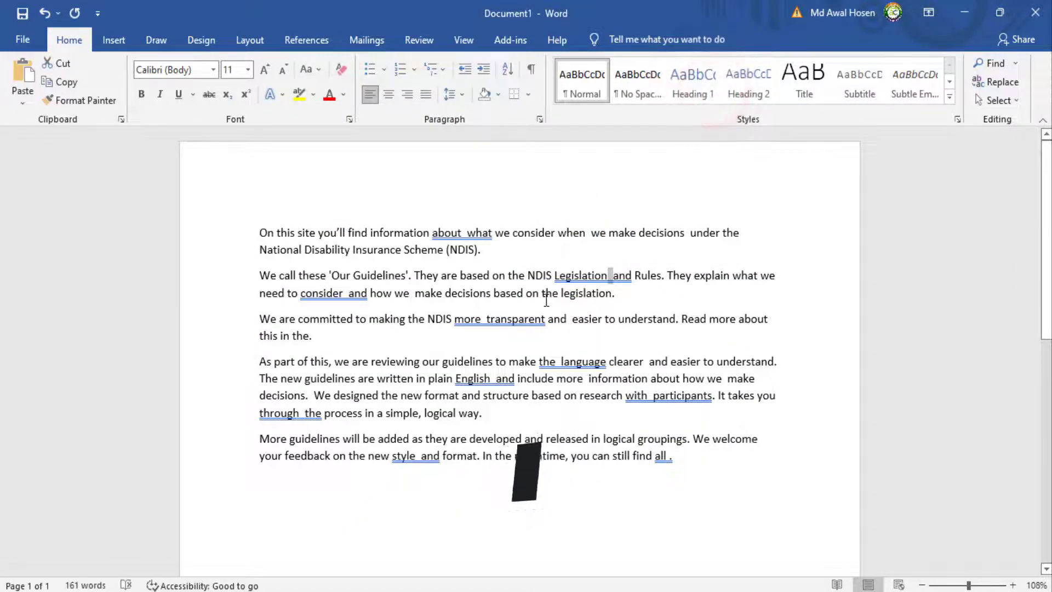
left_click(775, 301)
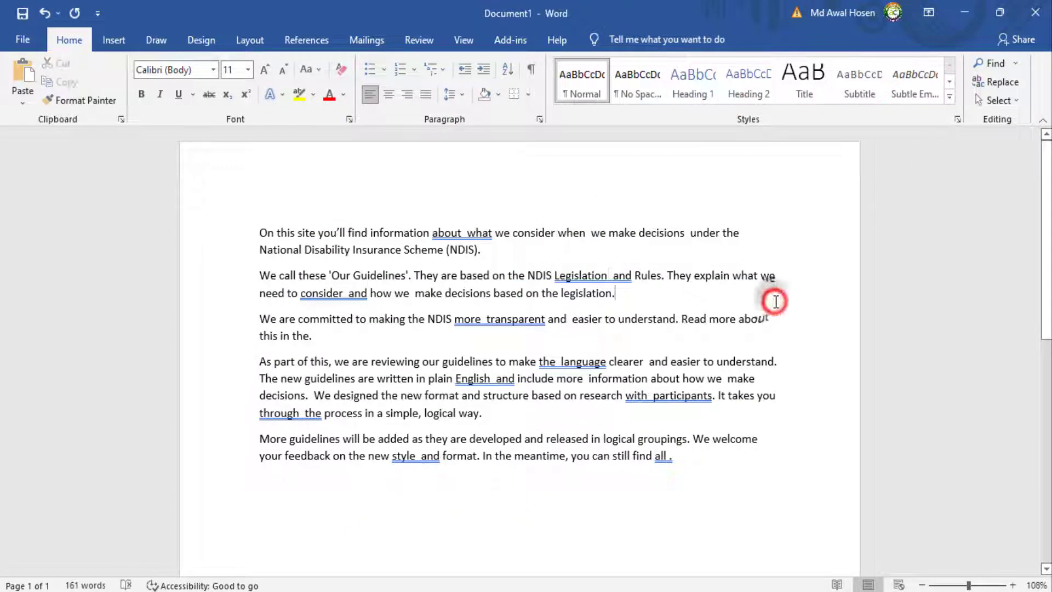
left_click(1003, 81)
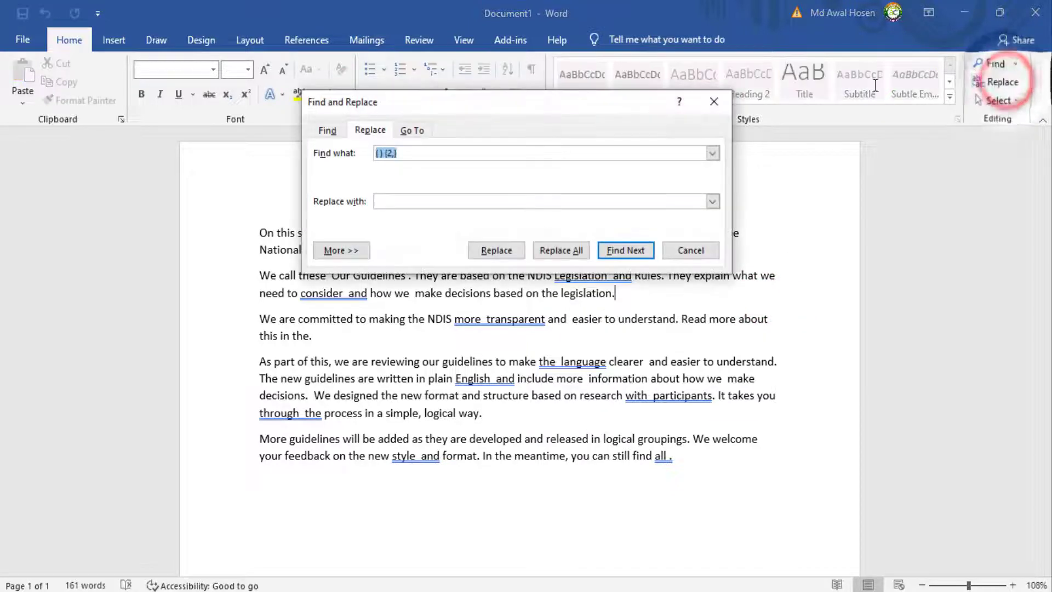
left_click_drag(478, 99, 497, 237)
double_click(458, 274)
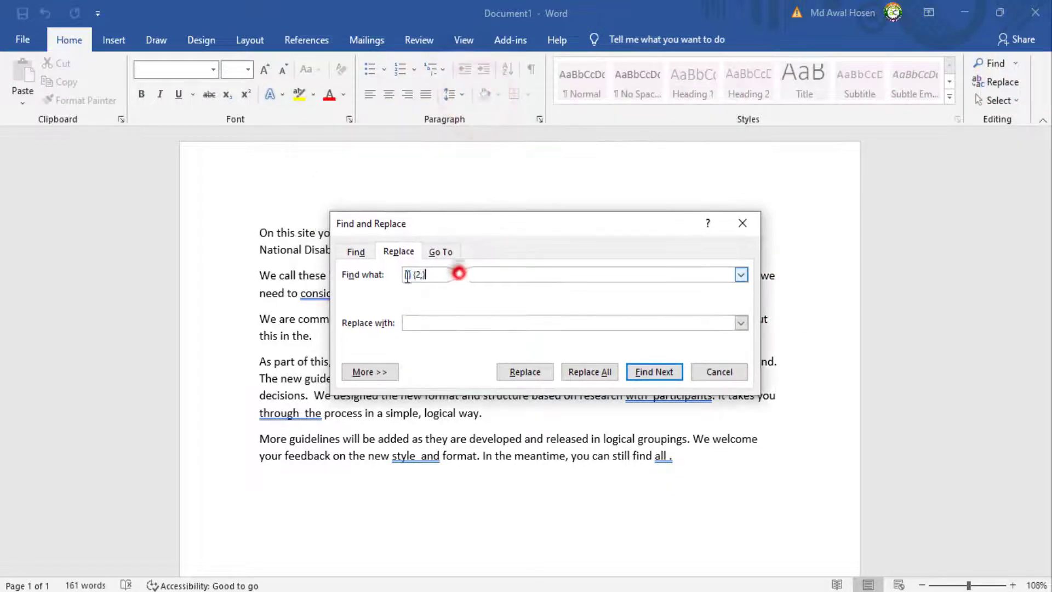
key("BackSpace")
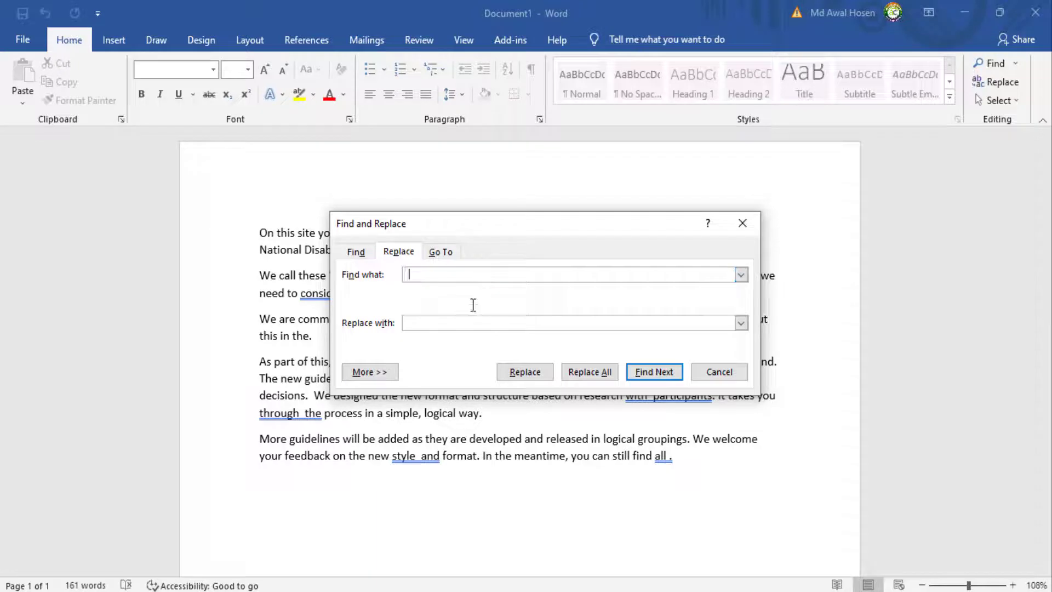
left_click(461, 323)
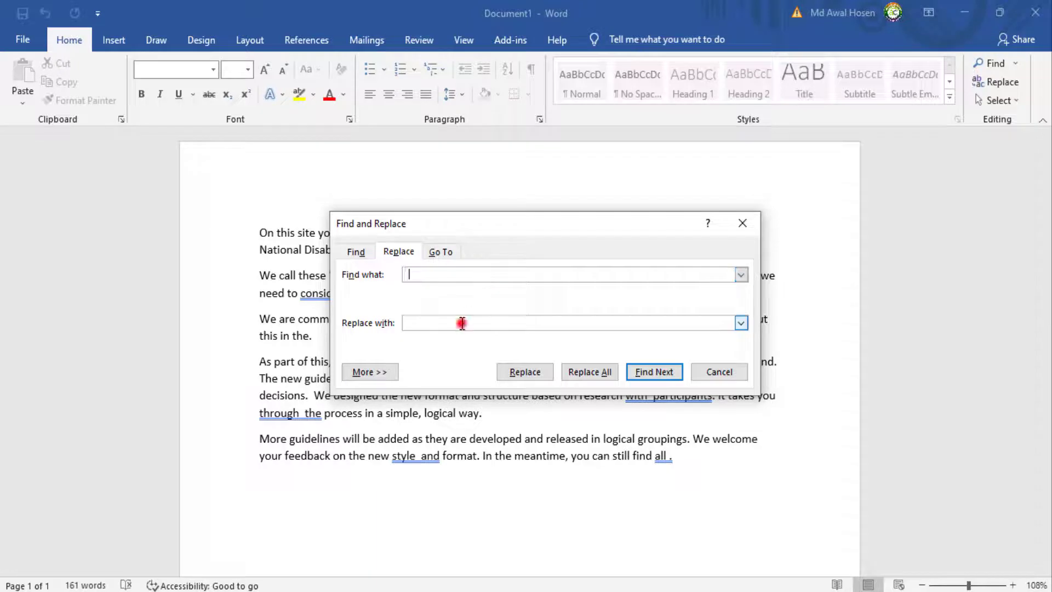
left_click(601, 372)
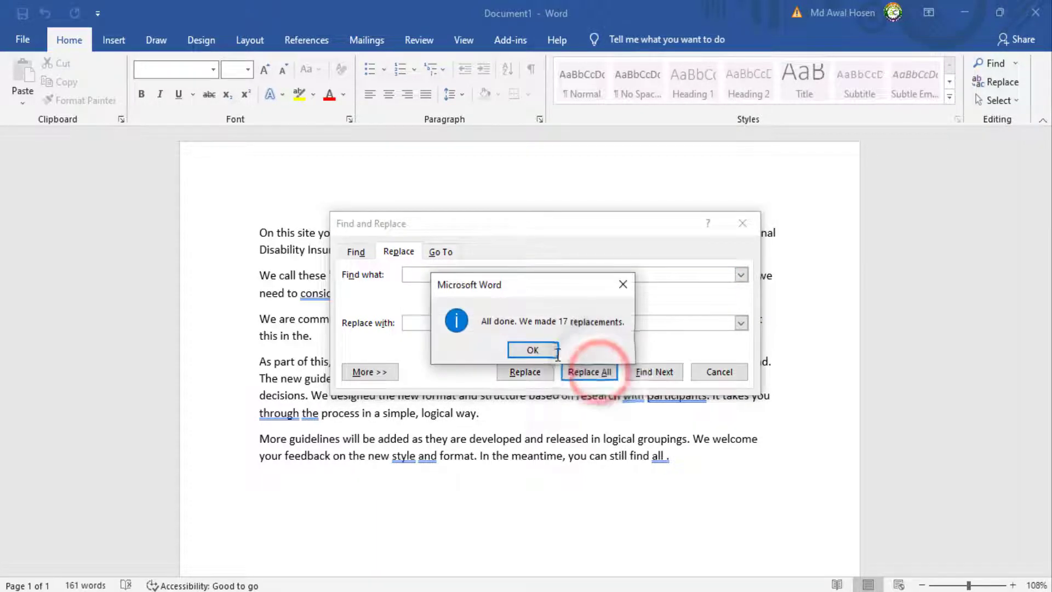
left_click(542, 350)
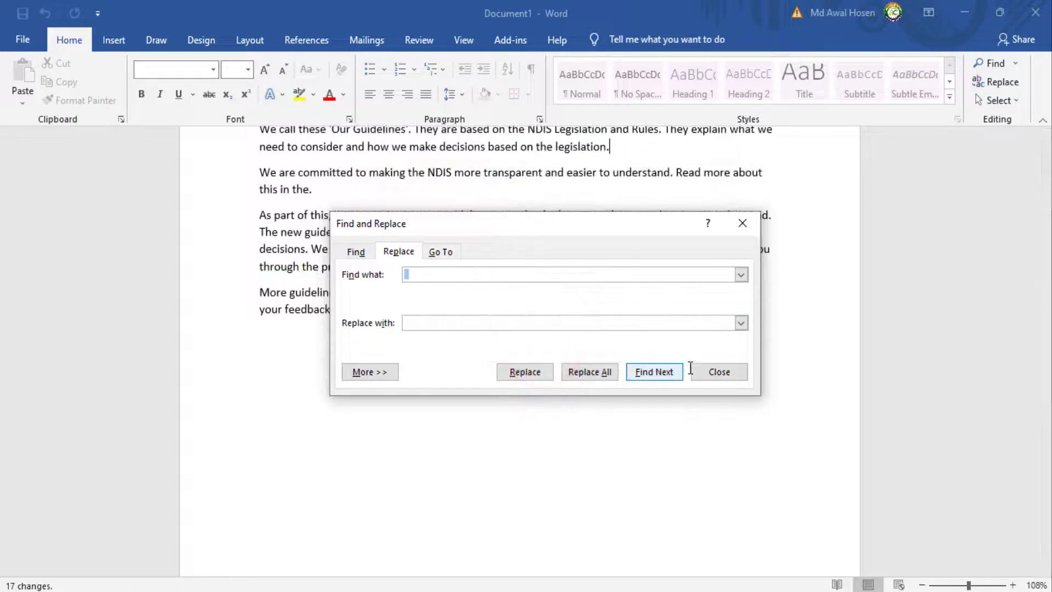
left_click(720, 372)
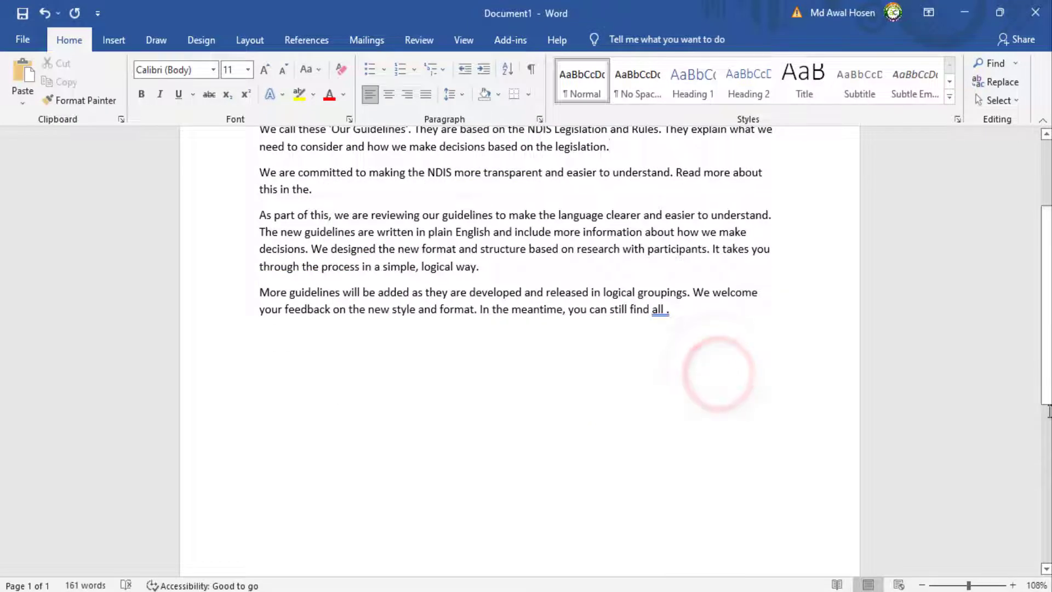
left_click_drag(1046, 385, 1048, 316)
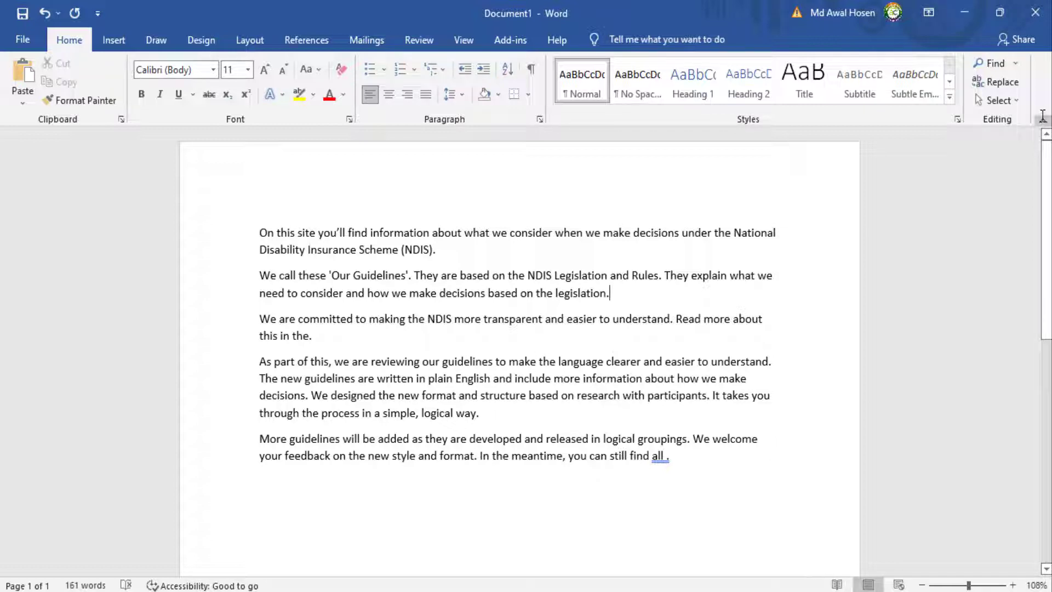
left_click(999, 83)
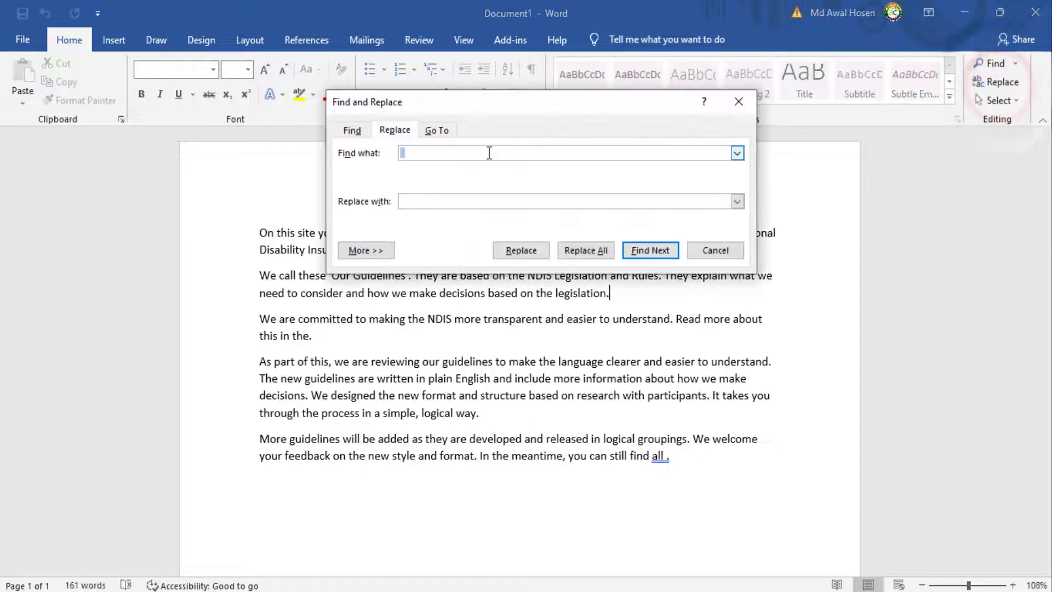
left_click(486, 153)
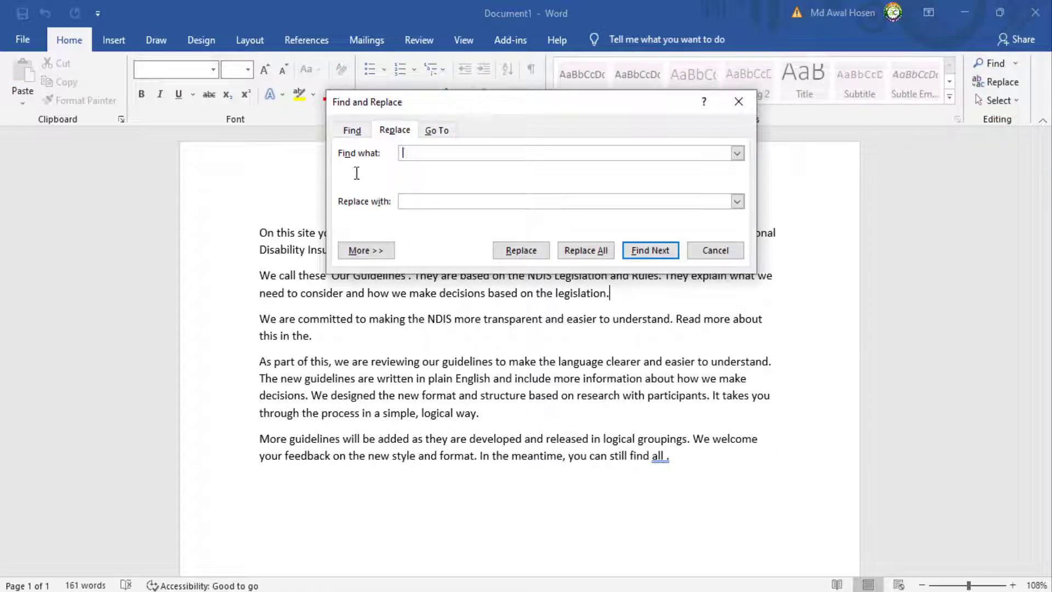
left_click(448, 201)
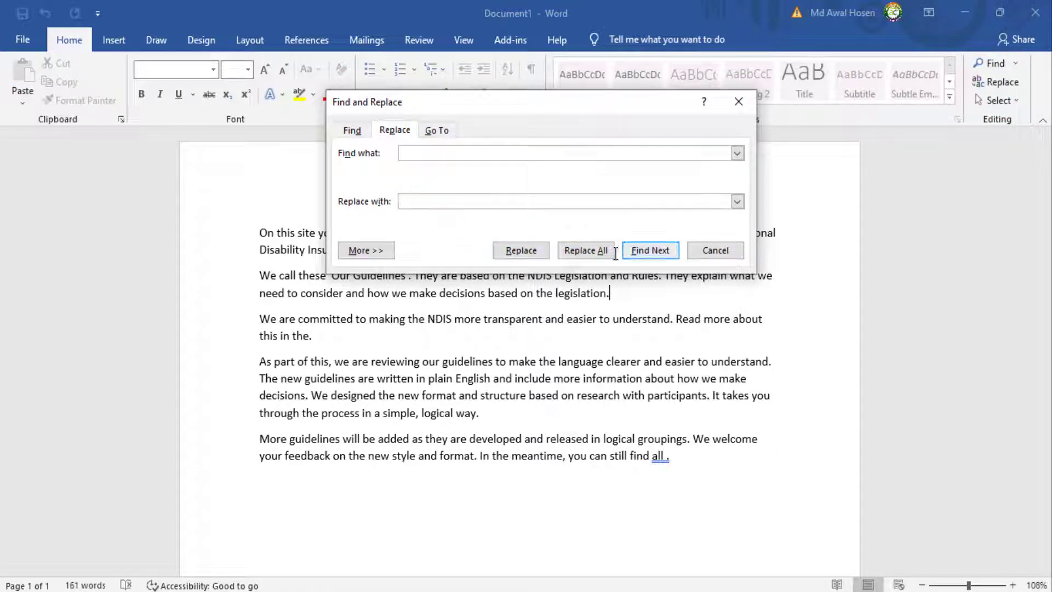
left_click(585, 250)
left_click(525, 350)
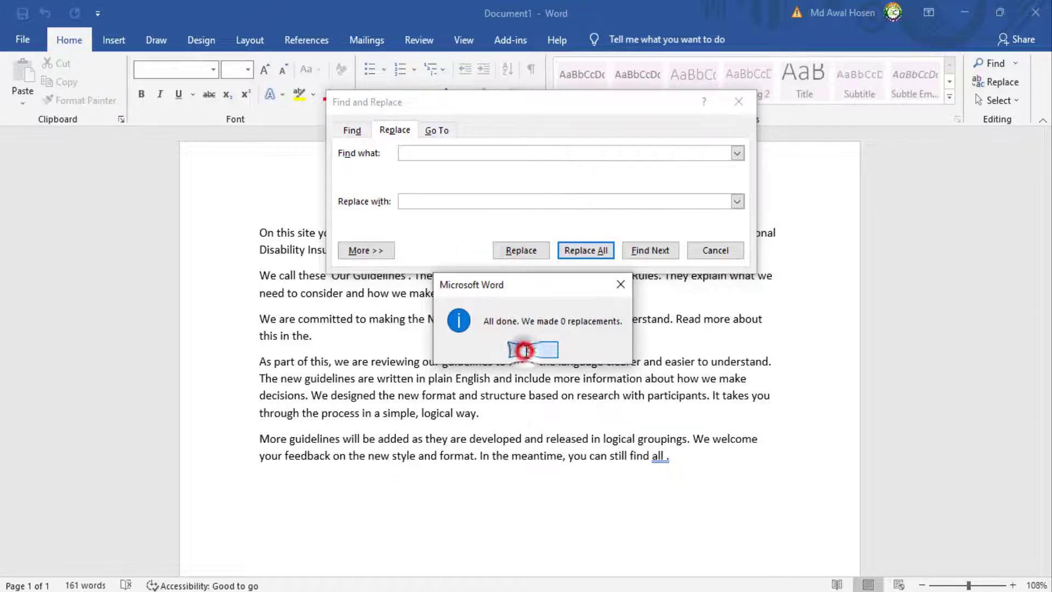
left_click(738, 101)
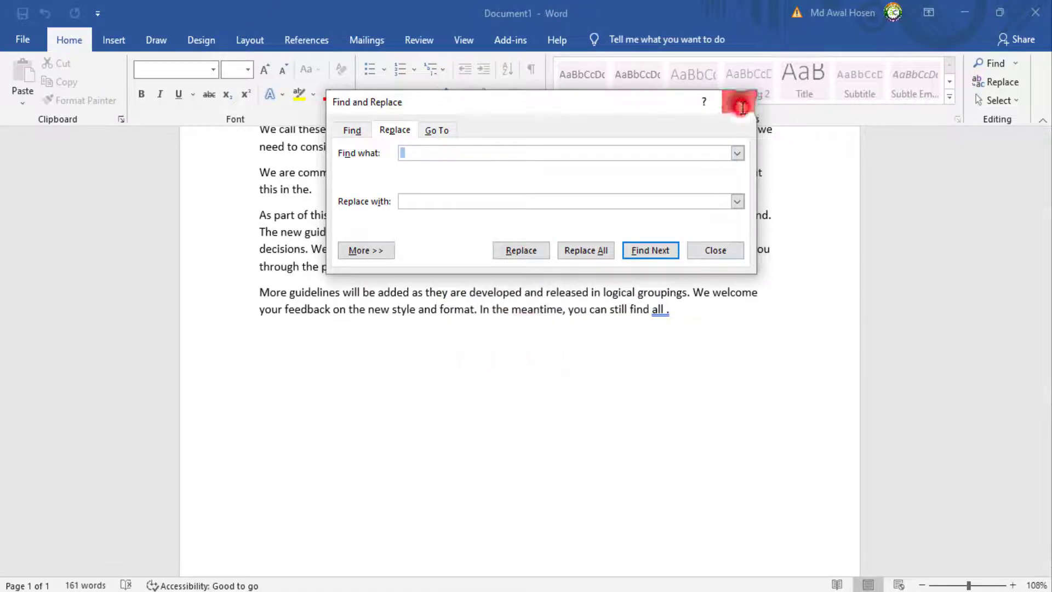
scroll(1040, 309, "up", 3)
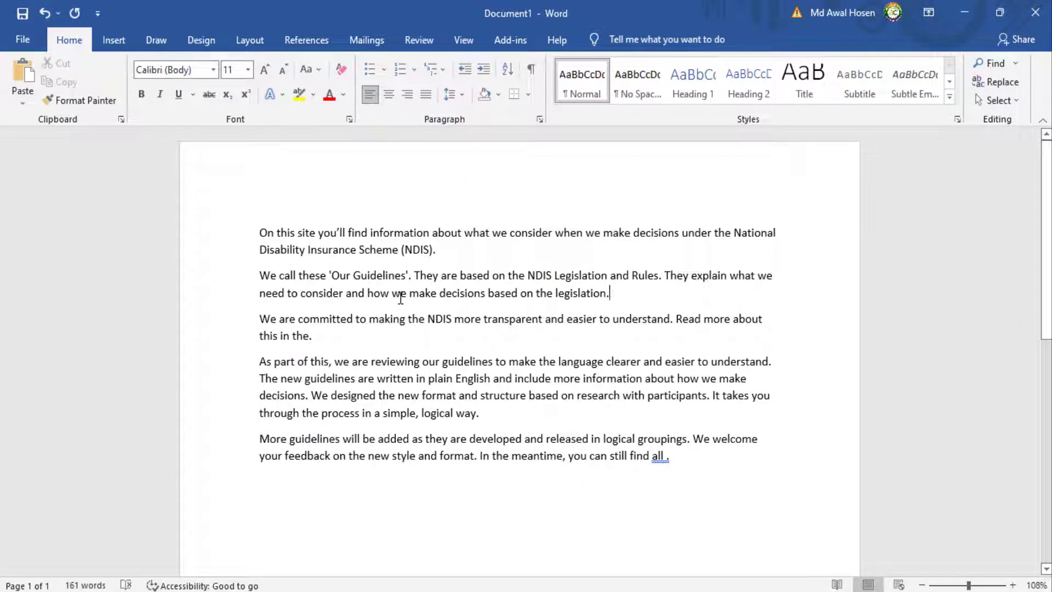
left_click(258, 229, "shift")
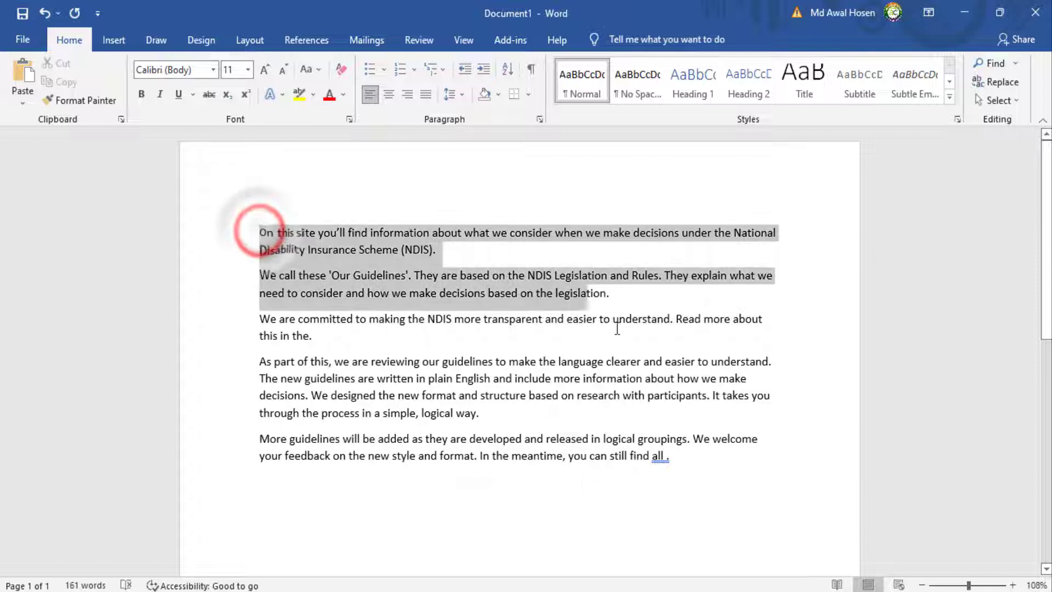
left_click_drag(617, 328, 563, 410)
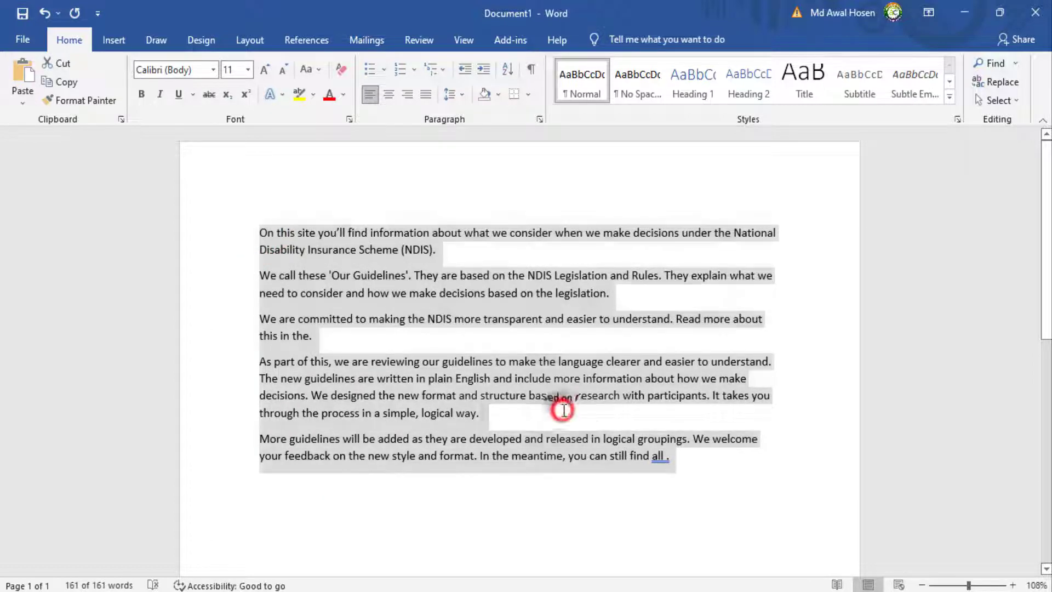
left_click(563, 410)
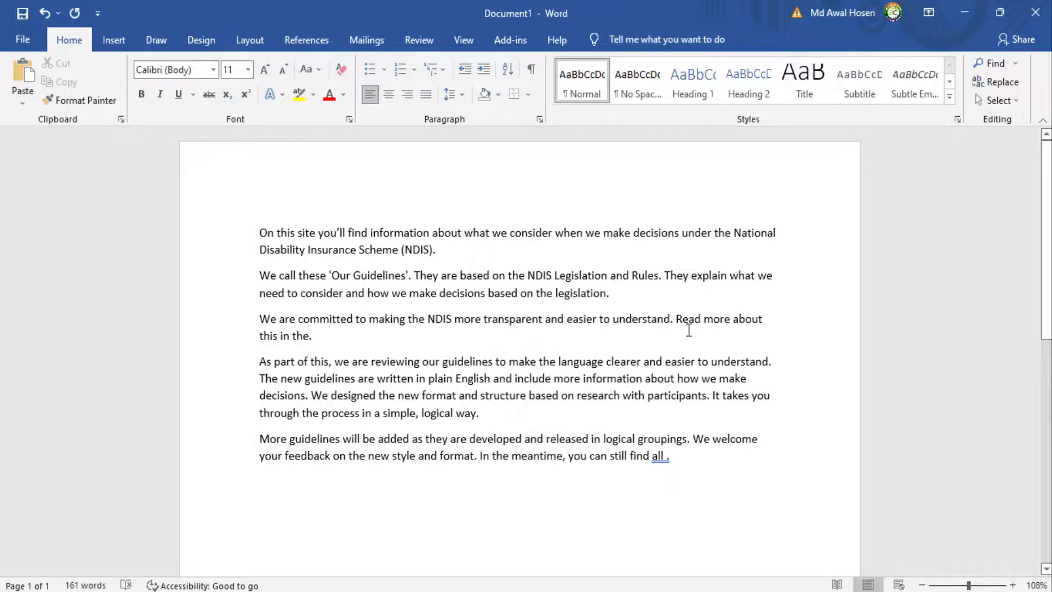